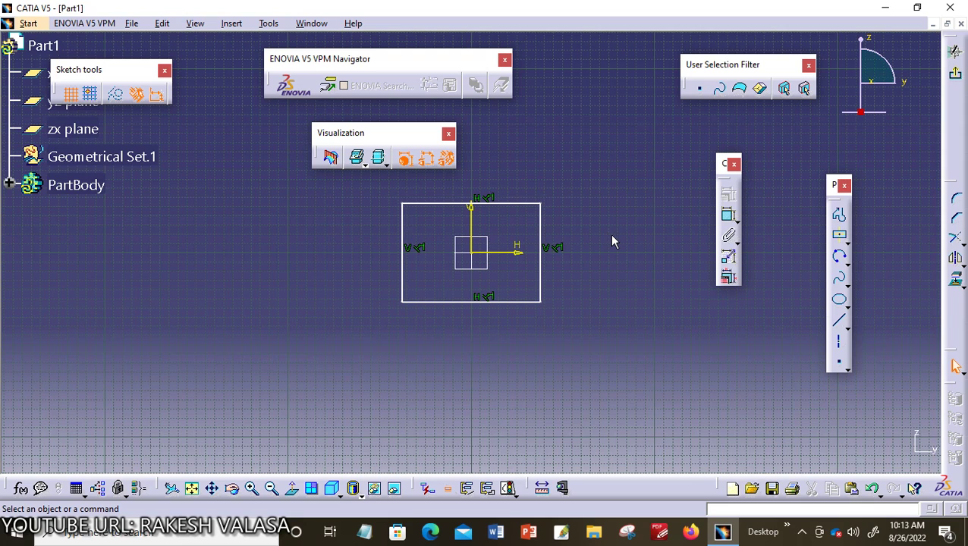
{"action": "left_click", "coordinate": [231, 22]}
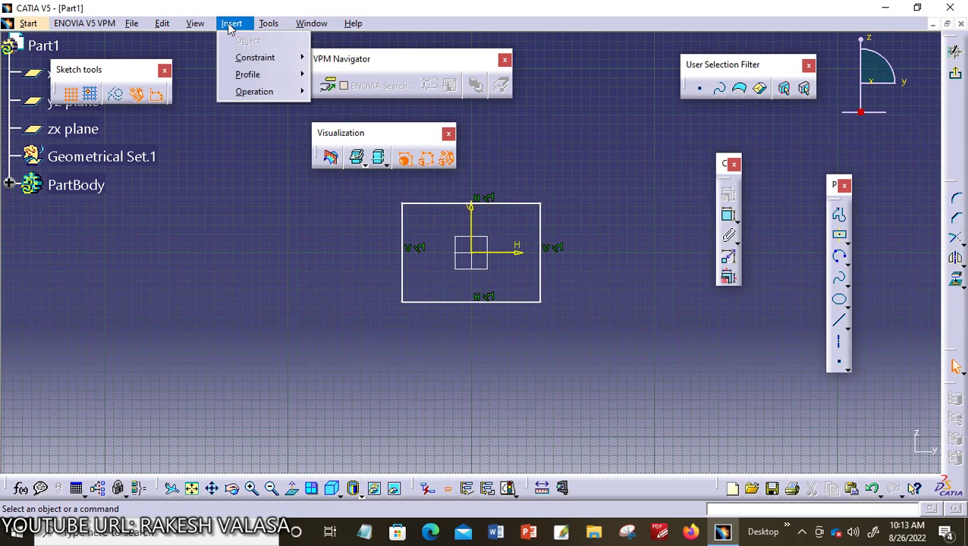
{"action": "mouse_move", "coordinate": [252, 61]}
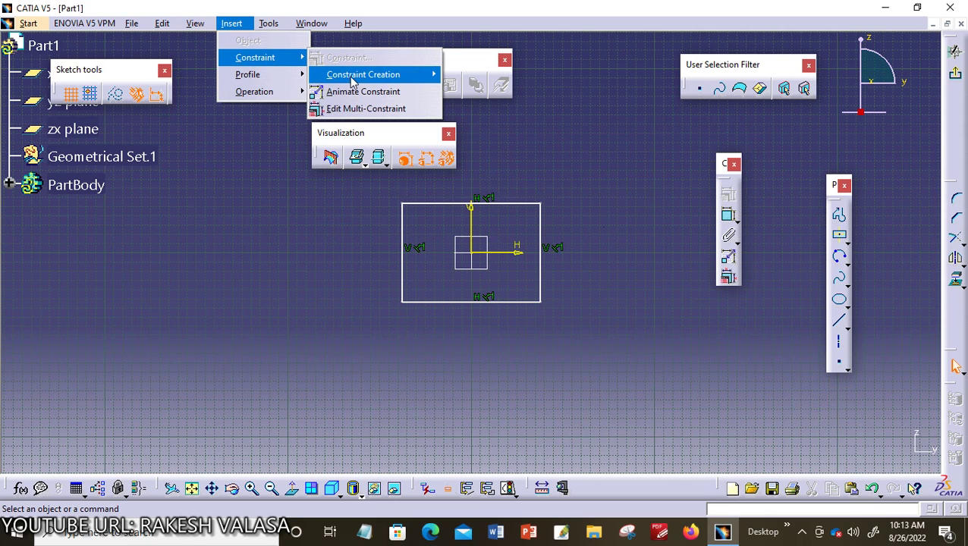
{"action": "mouse_move", "coordinate": [355, 76]}
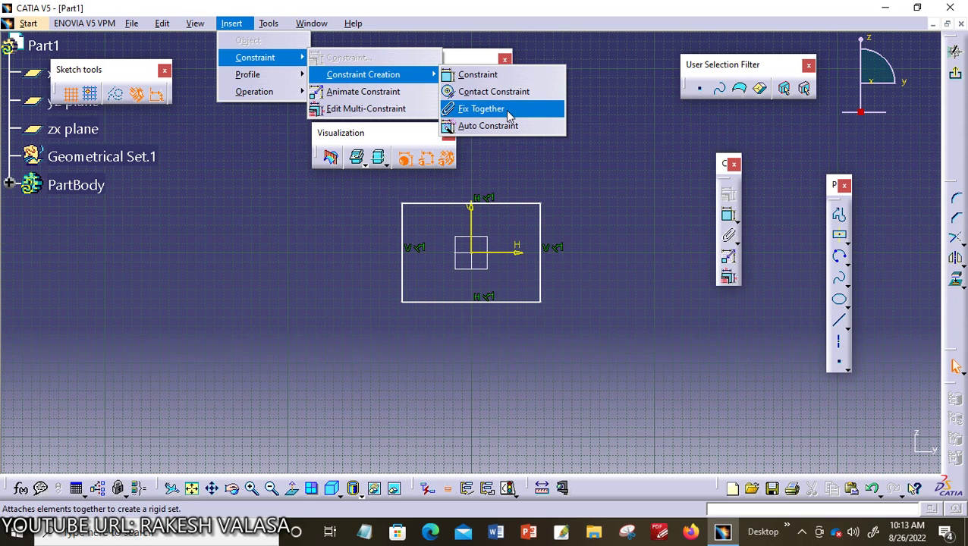
{"action": "left_click", "coordinate": [570, 160]}
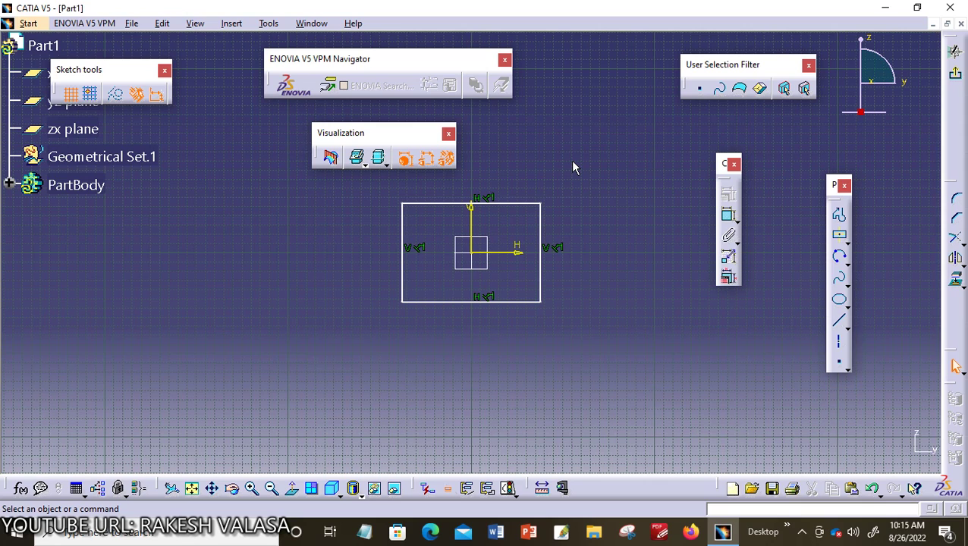
Try a distance constraint between the rectangle's bottom and top lines
{"action": "left_click", "coordinate": [505, 303]}
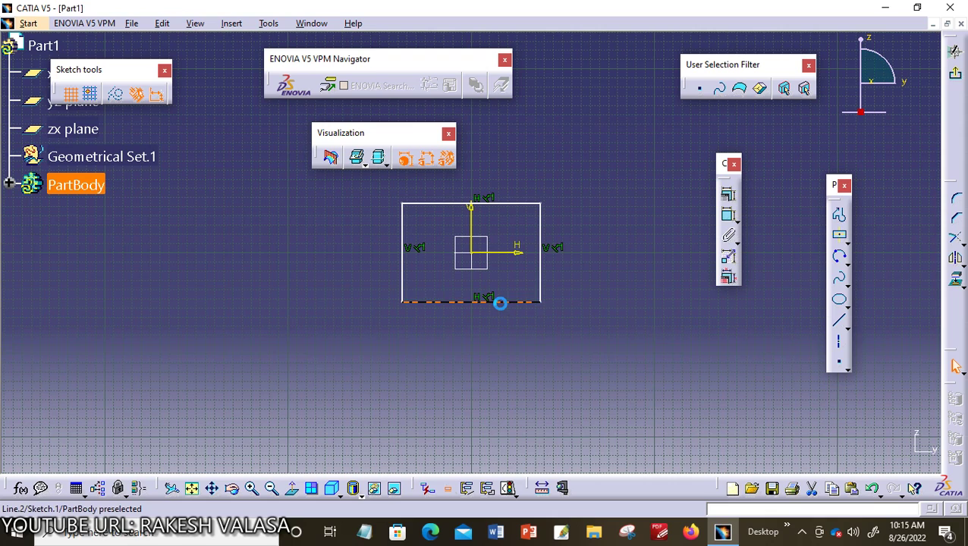
{"action": "left_click", "coordinate": [728, 196]}
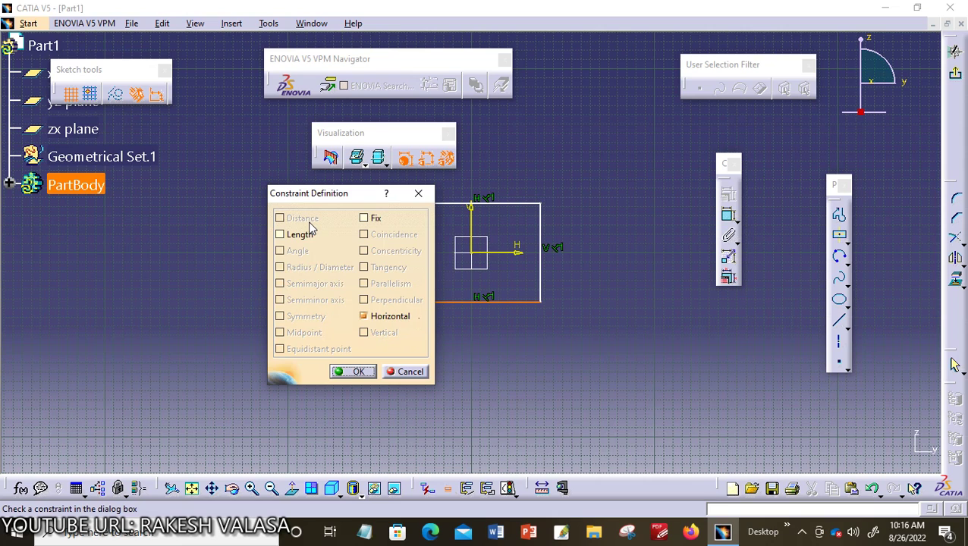
{"action": "left_click", "coordinate": [406, 374]}
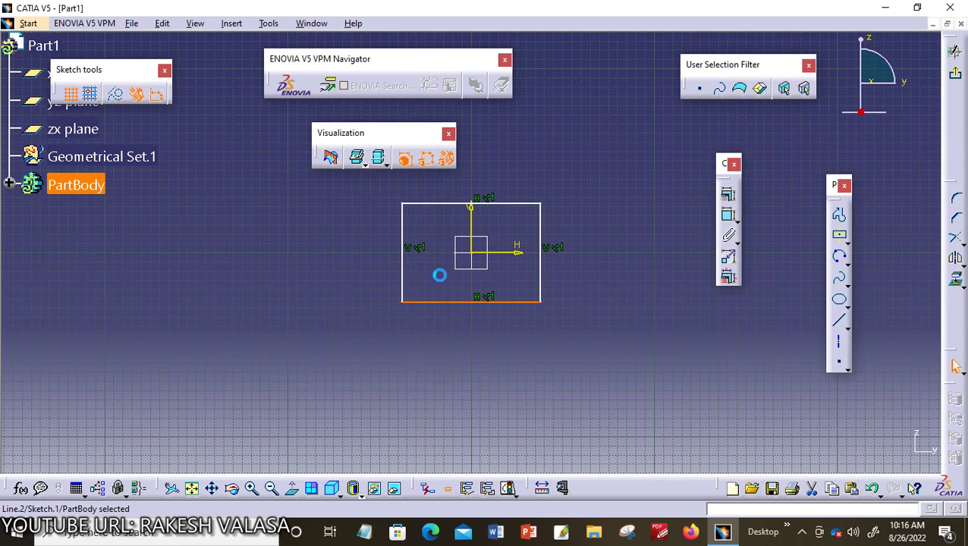
{"action": "left_click", "coordinate": [448, 210], "text": "ctrl"}
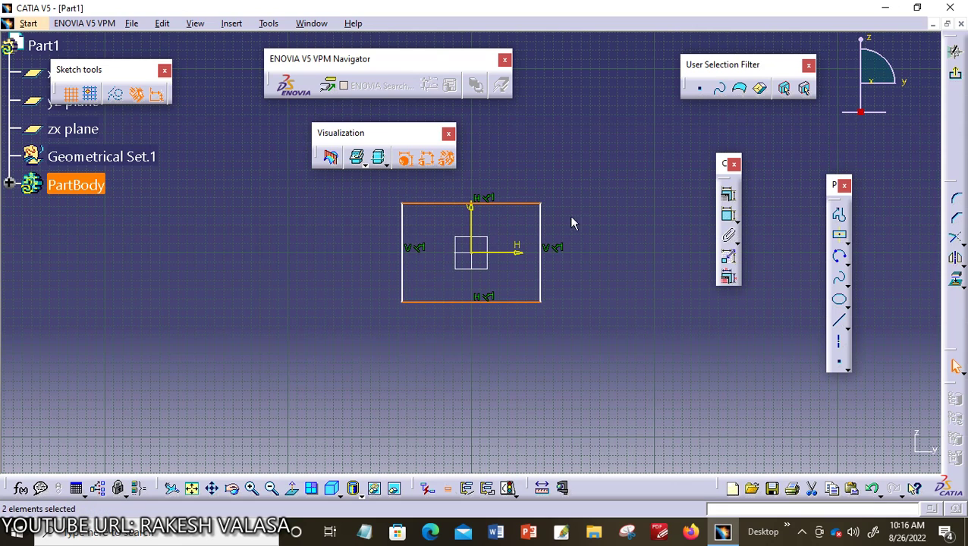
{"action": "left_click", "coordinate": [730, 197]}
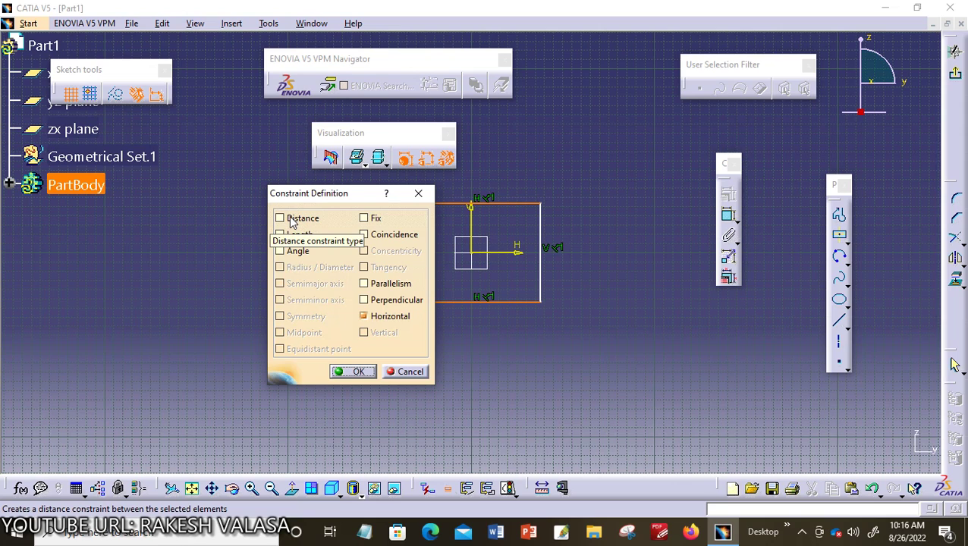
{"action": "left_click", "coordinate": [291, 219]}
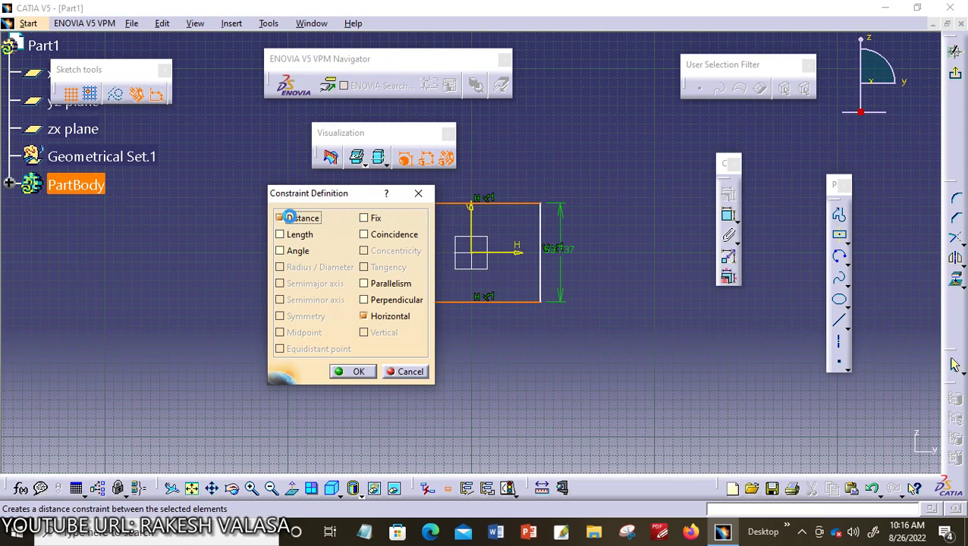
{"action": "left_click", "coordinate": [354, 372]}
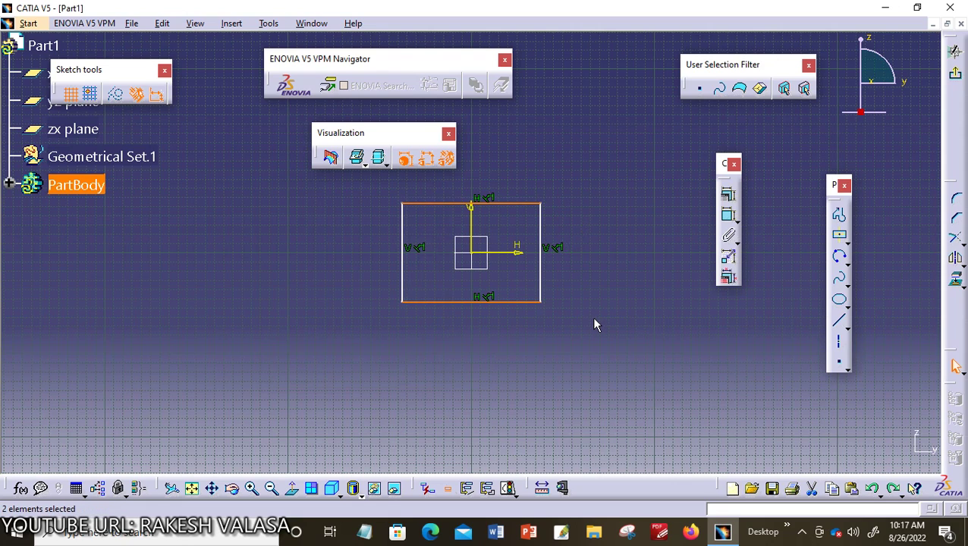
{"action": "left_click", "coordinate": [630, 288]}
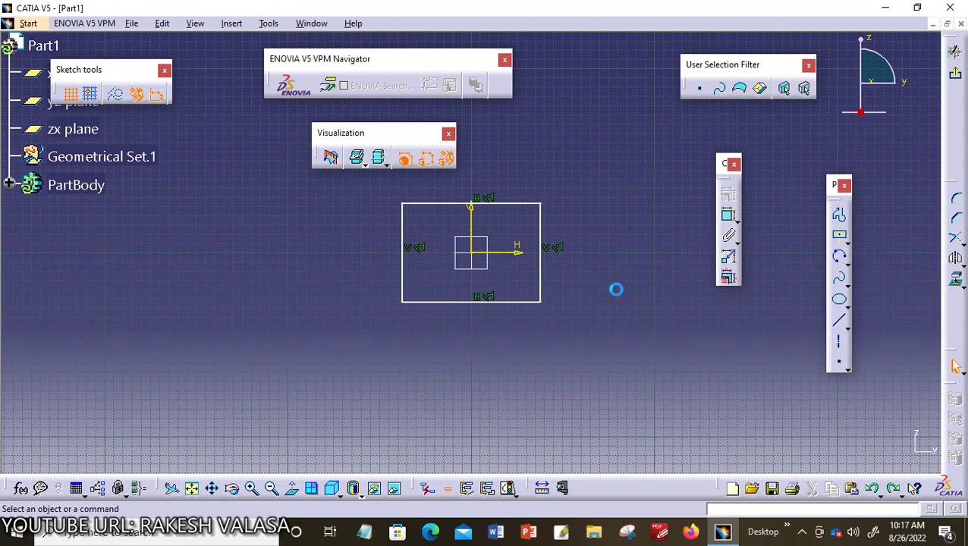
Try a length constraint on the rectangle's bottom line, and undo it
{"action": "left_click", "coordinate": [525, 302]}
{"action": "left_click", "coordinate": [728, 195]}
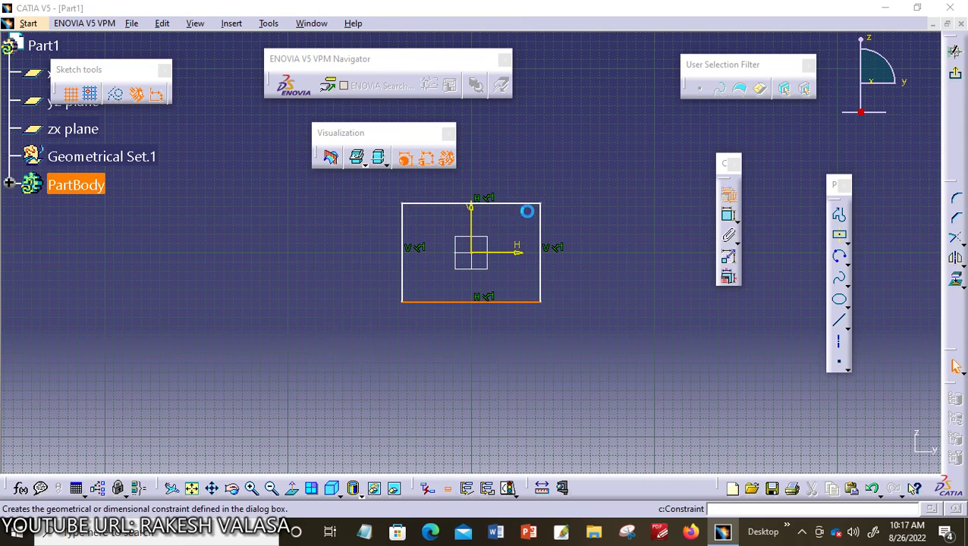
{"action": "left_click_drag", "start_coordinate": [349, 196], "coordinate": [279, 192]}
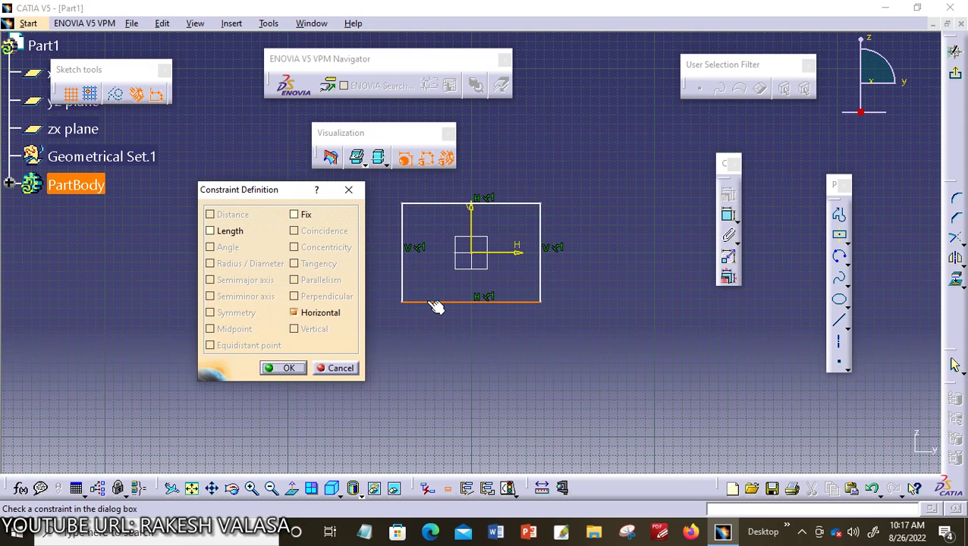
{"action": "left_click", "coordinate": [237, 233]}
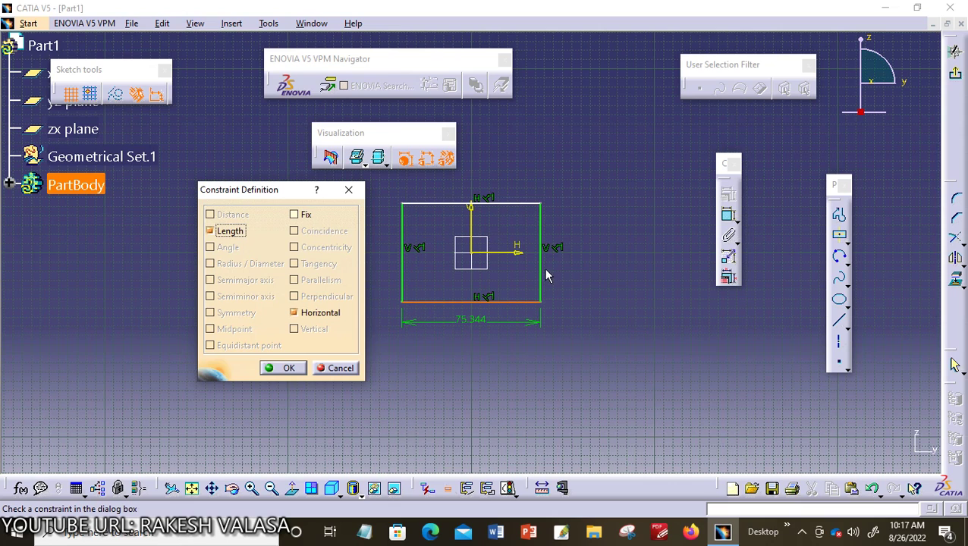
{"action": "left_click", "coordinate": [287, 368]}
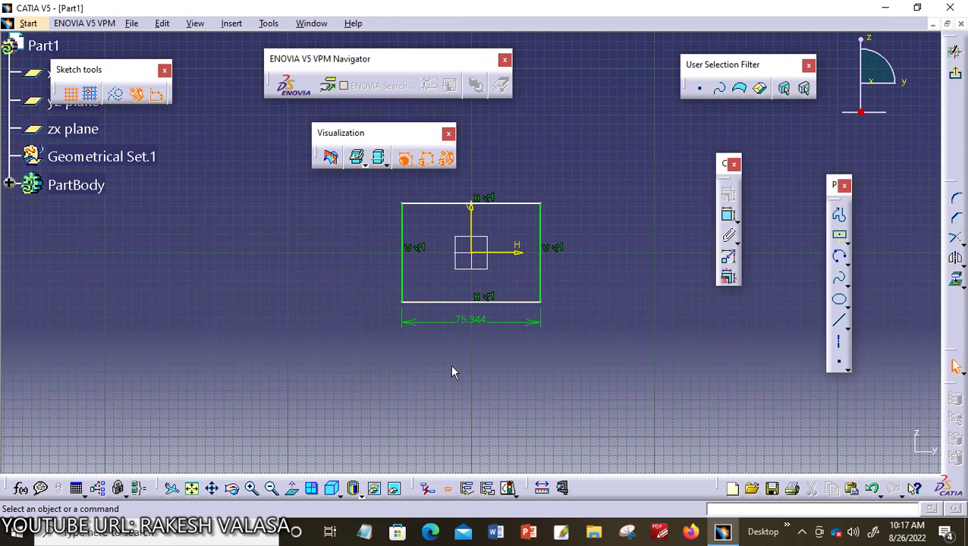
{"action": "key", "text": "ctrl+z"}
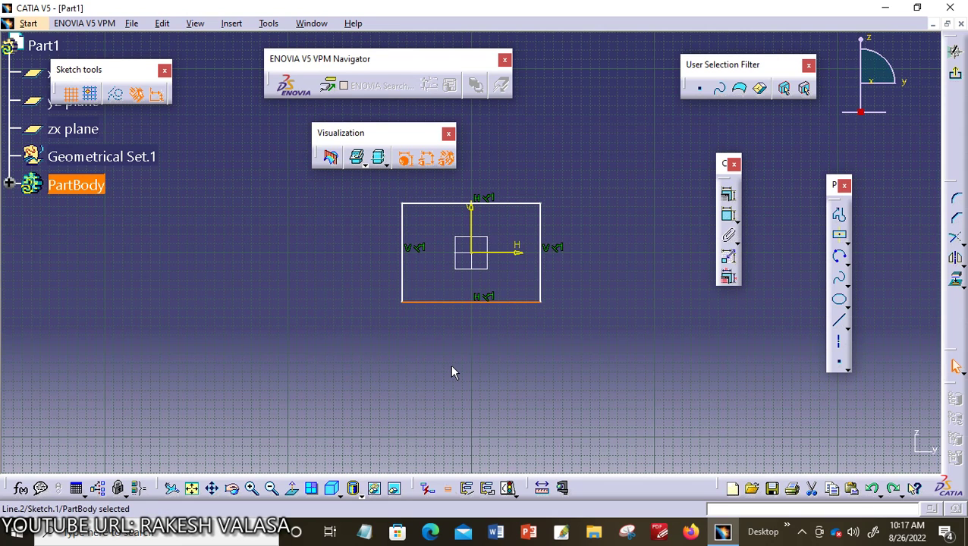
{"action": "left_click", "coordinate": [647, 316]}
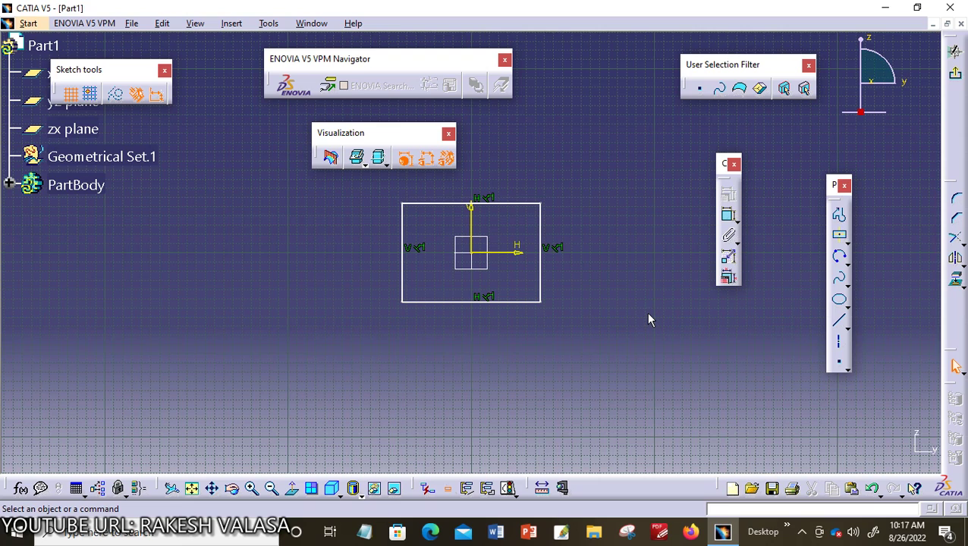
Sketch two crossing diagonal lines below the rectangle, the first about 97 mm long and the second longer, sloping down to the right
{"action": "left_click", "coordinate": [840, 325]}
{"action": "left_click", "coordinate": [606, 309]}
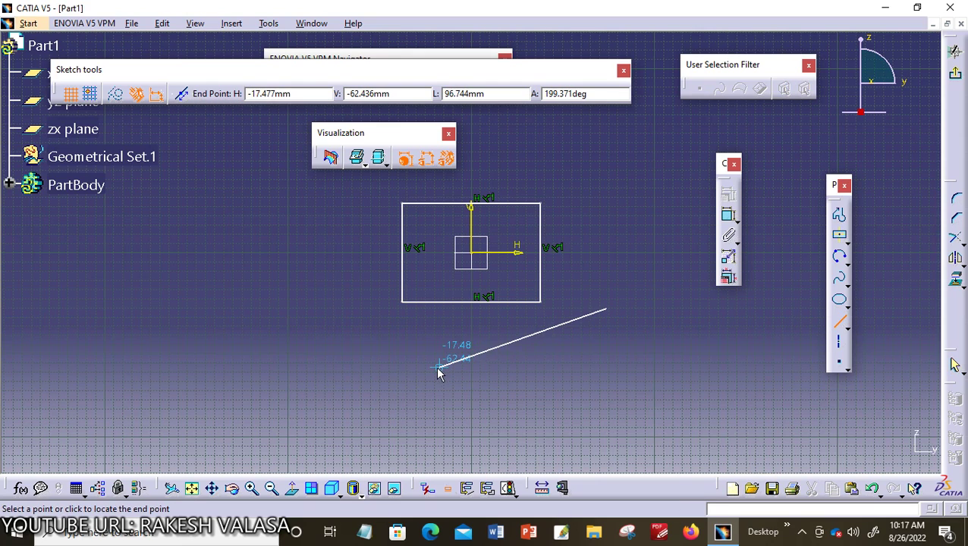
{"action": "left_click", "coordinate": [439, 372]}
{"action": "left_click", "coordinate": [839, 324]}
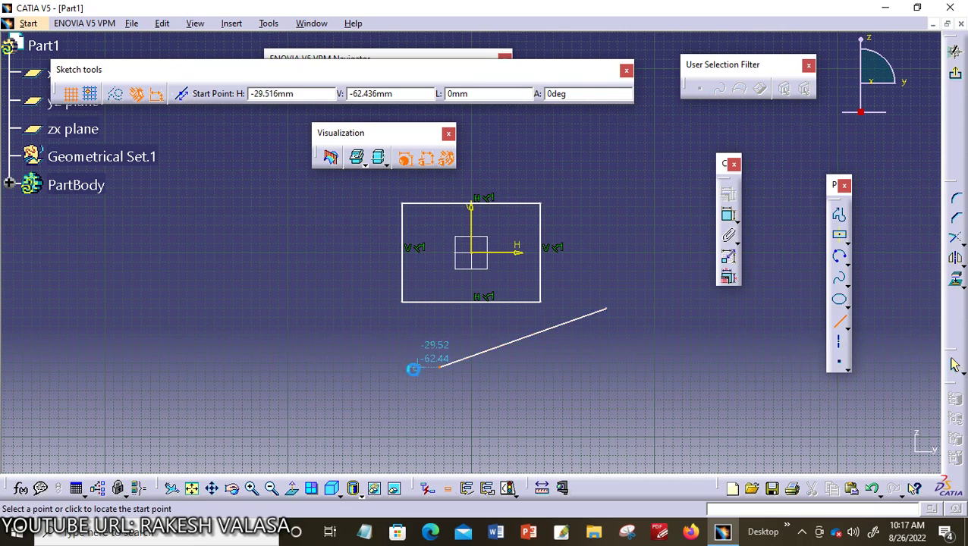
{"action": "left_click", "coordinate": [431, 346]}
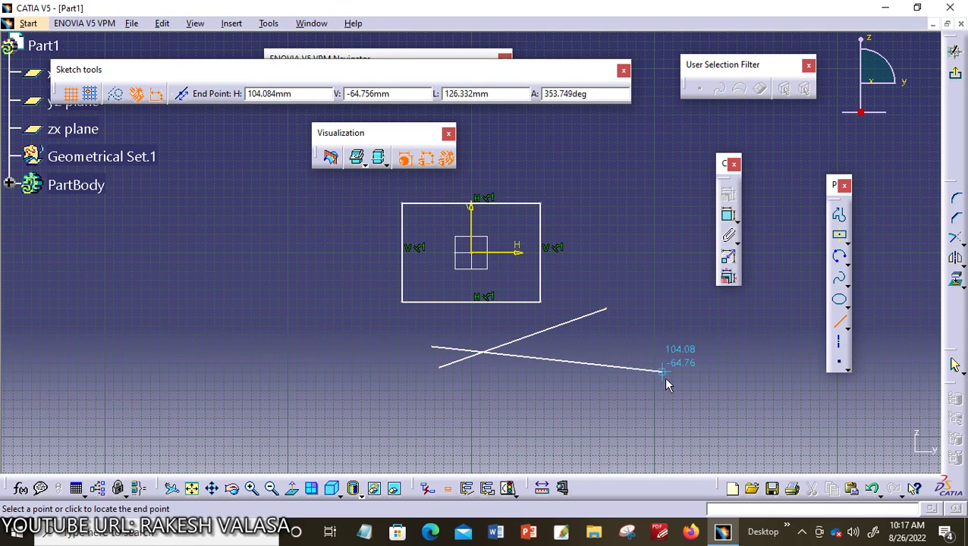
{"action": "left_click", "coordinate": [672, 403]}
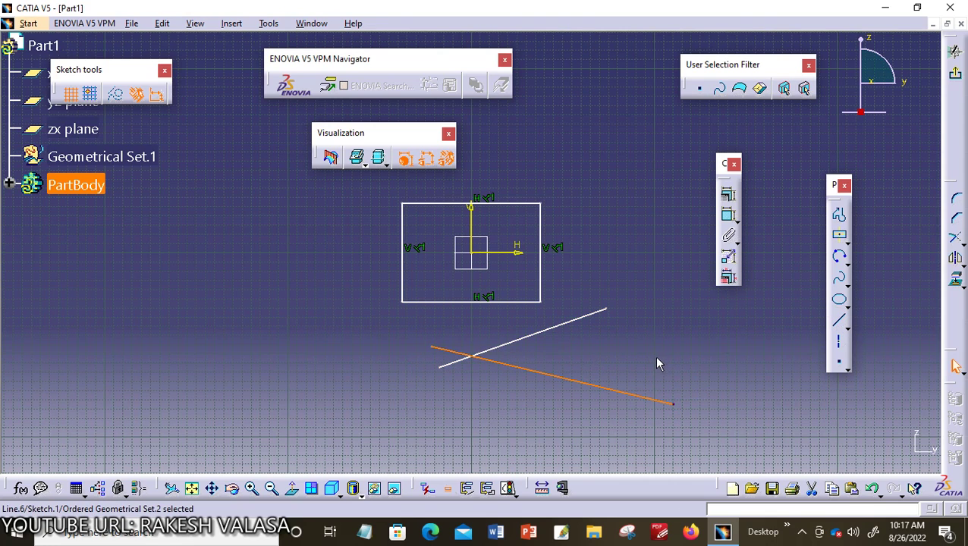
Add an angle constraint between the two crossing lines below the rectangle
{"action": "left_click", "coordinate": [566, 322], "text": "ctrl"}
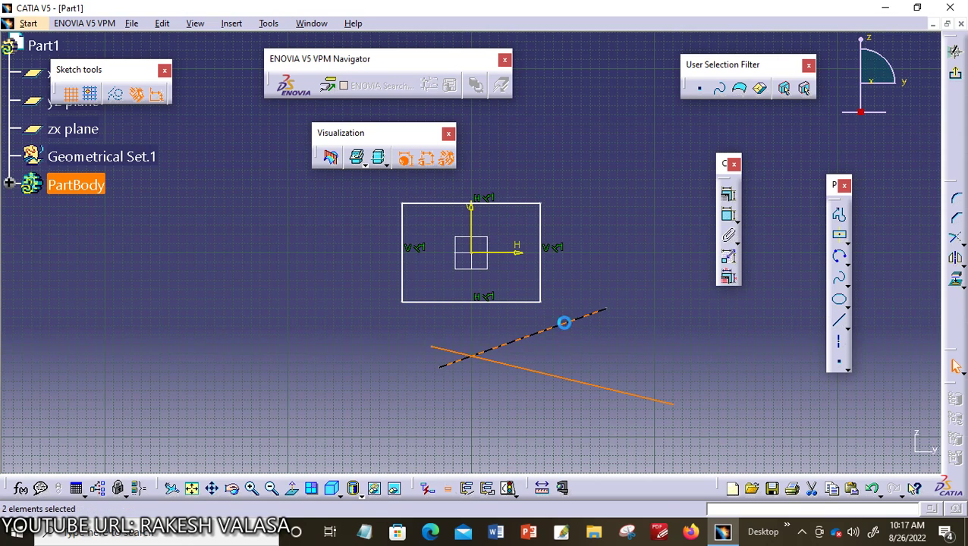
{"action": "left_click", "coordinate": [729, 198]}
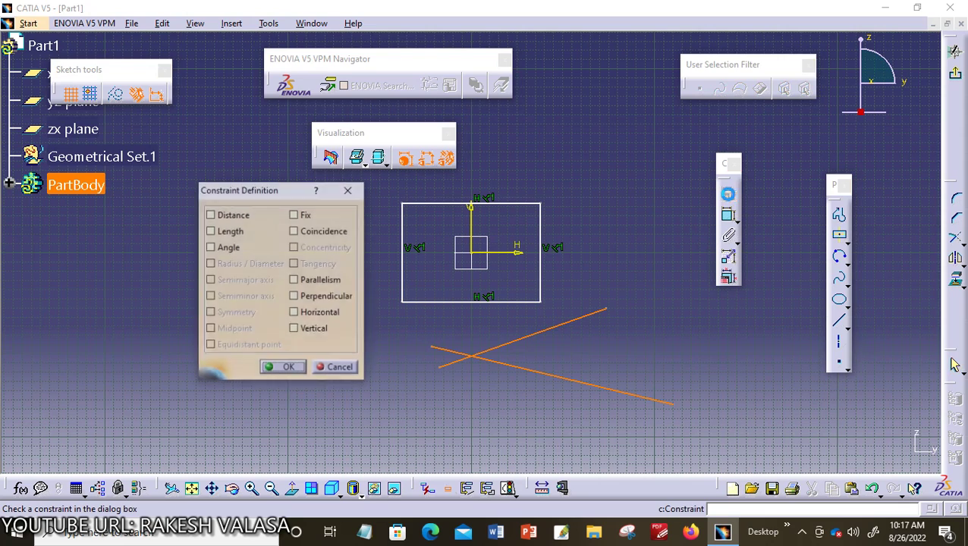
{"action": "left_click", "coordinate": [223, 250]}
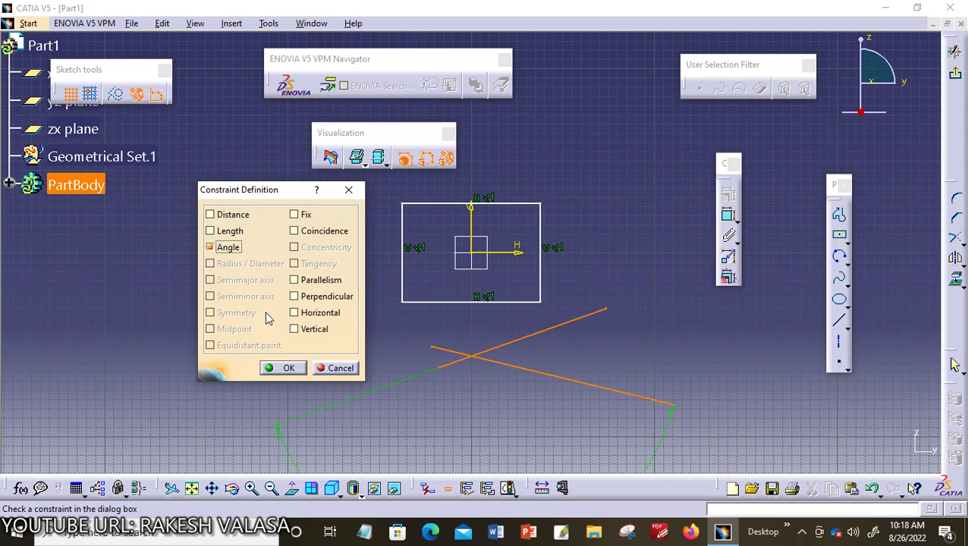
{"action": "left_click", "coordinate": [288, 369]}
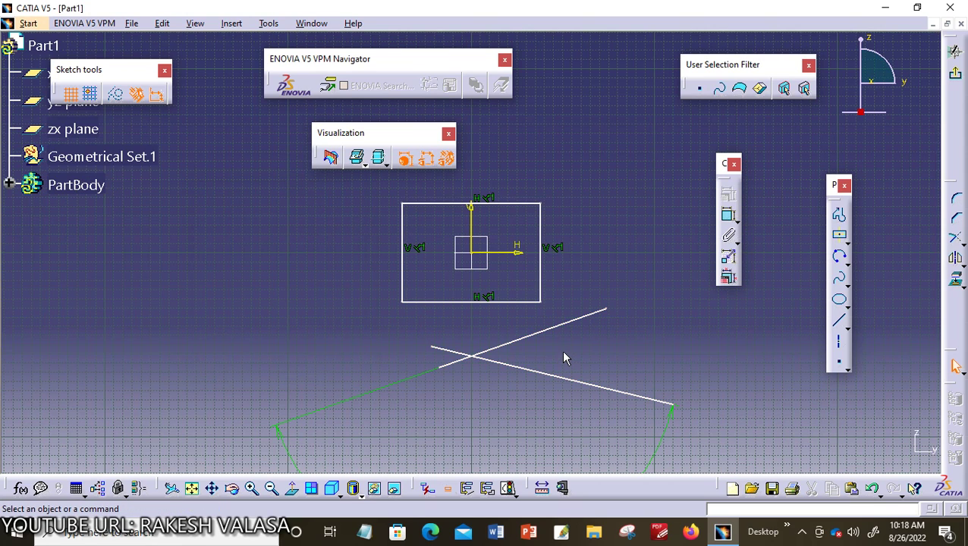
{"action": "middle_click_drag", "start_coordinate": [604, 343], "coordinate": [600, 260]}
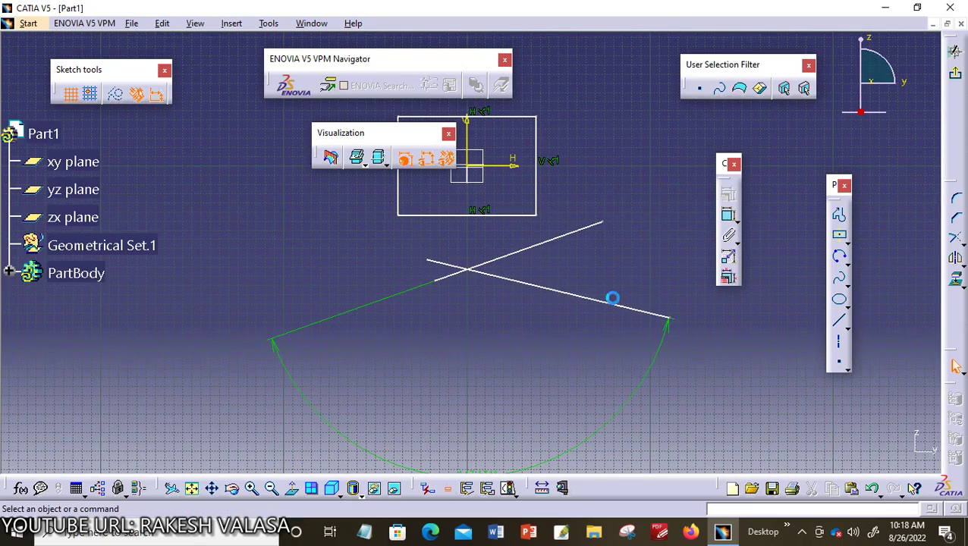
{"action": "middle_click_drag", "start_coordinate": [701, 407], "coordinate": [691, 346]}
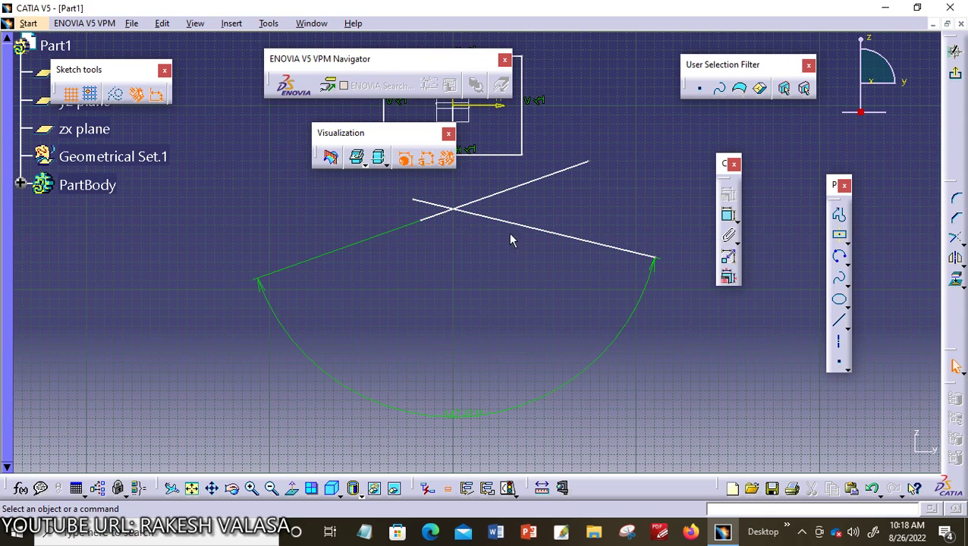
{"action": "scroll", "coordinate": [437, 319], "scroll_direction": "down", "scroll_amount": 2}
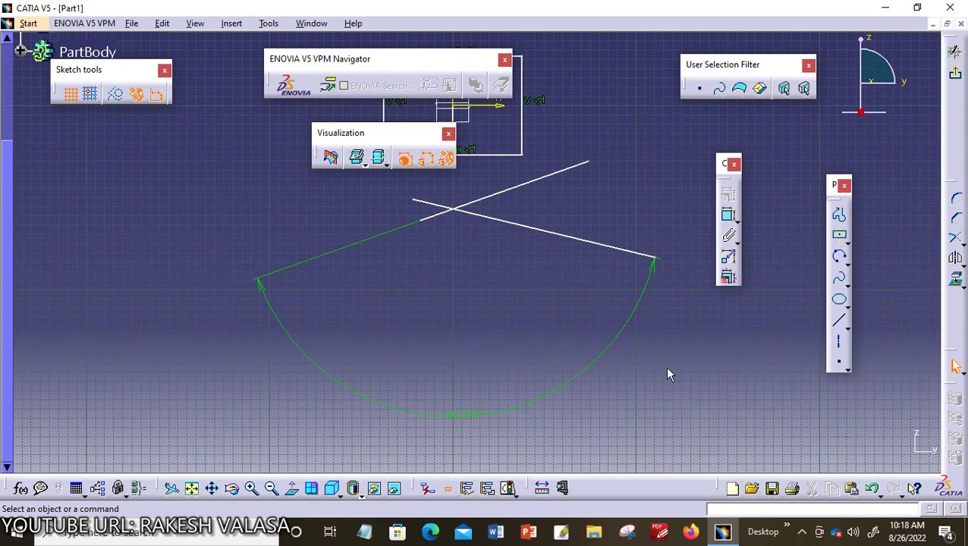
Sketch a circle to the right of the rectangle, its lowest point level with the rectangle's bottom line
{"action": "middle_click_drag", "start_coordinate": [637, 198], "coordinate": [604, 263]}
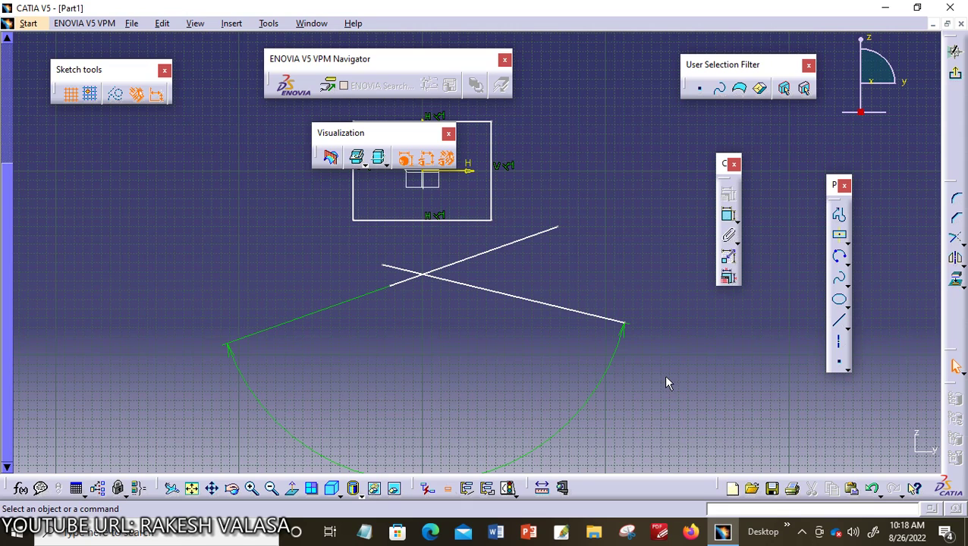
{"action": "mouse_move", "coordinate": [609, 239]}
{"action": "middle_mouse_down"}
{"action": "mouse_move", "coordinate": [596, 265]}
{"action": "mouse_move", "coordinate": [493, 334]}
{"action": "middle_mouse_up"}
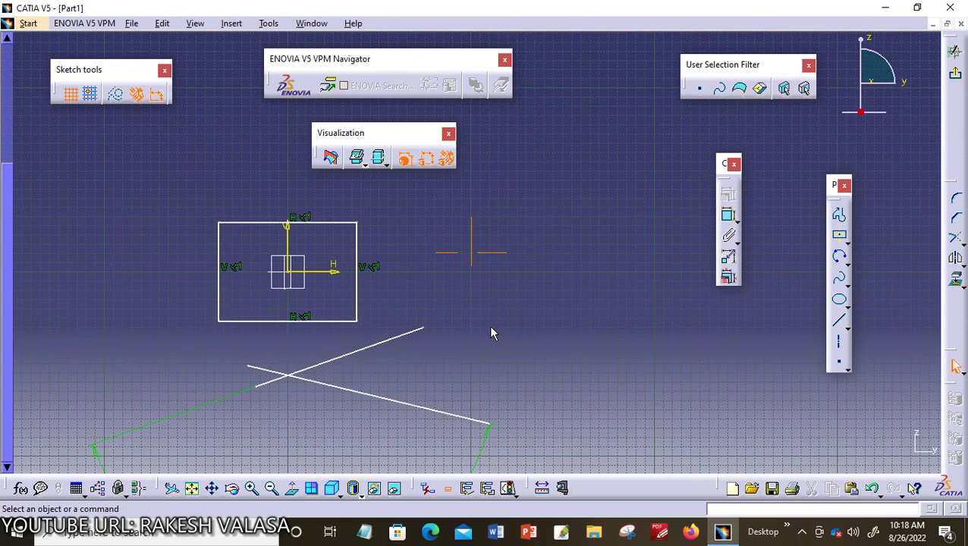
{"action": "left_click", "coordinate": [849, 263]}
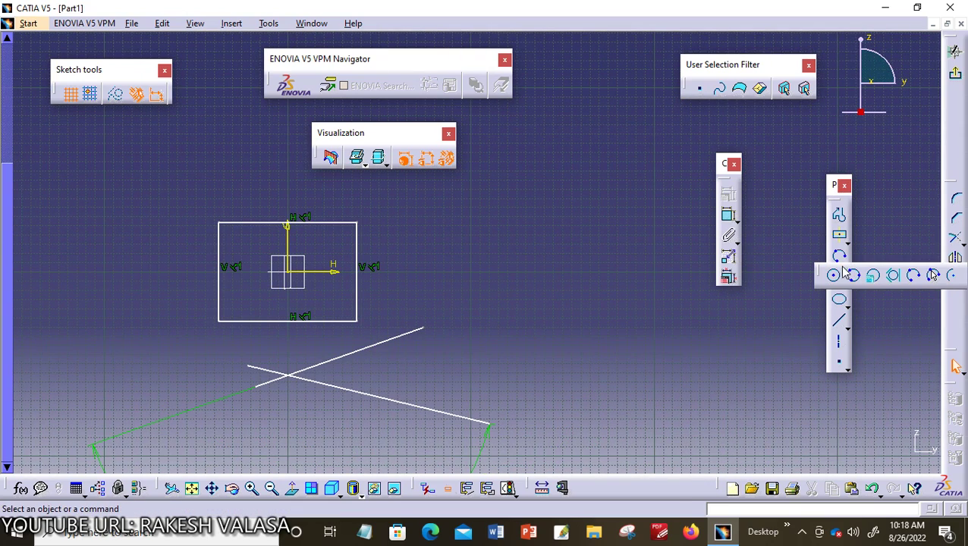
{"action": "left_click", "coordinate": [833, 276]}
{"action": "left_click", "coordinate": [517, 243]}
{"action": "left_click", "coordinate": [584, 292]}
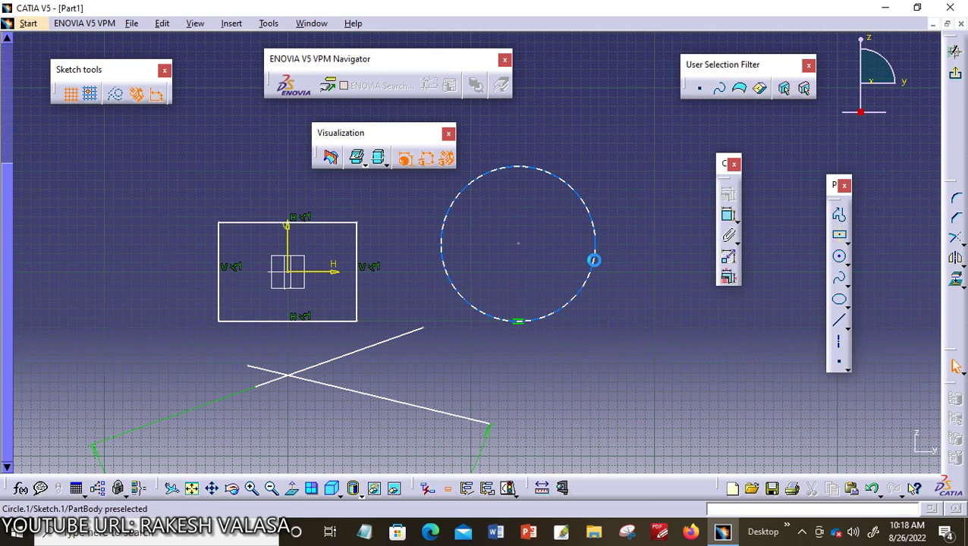
Add a Radius / Diameter constraint to the circle and place its dimension diagonally, with the text outside the circle's upper-right edge
{"action": "left_click", "coordinate": [597, 262]}
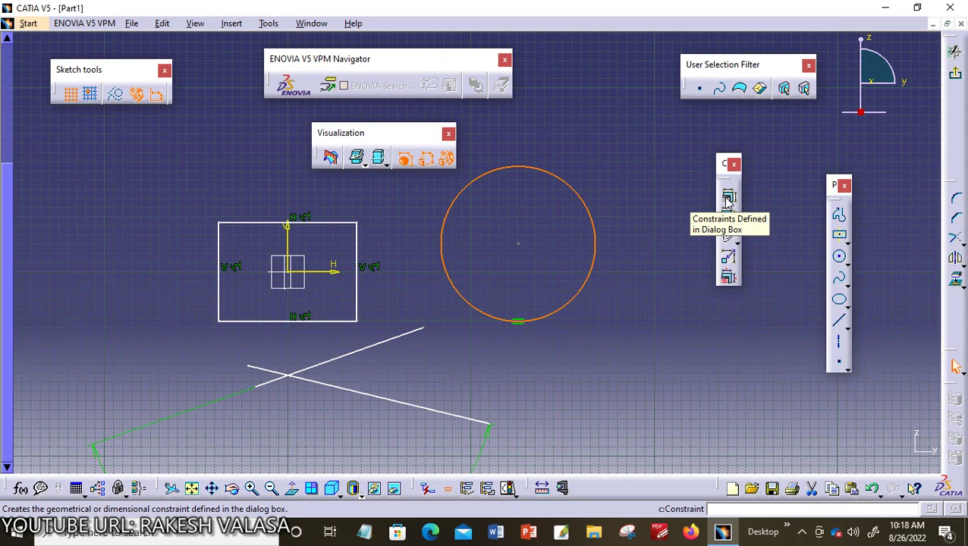
{"action": "left_click", "coordinate": [727, 199]}
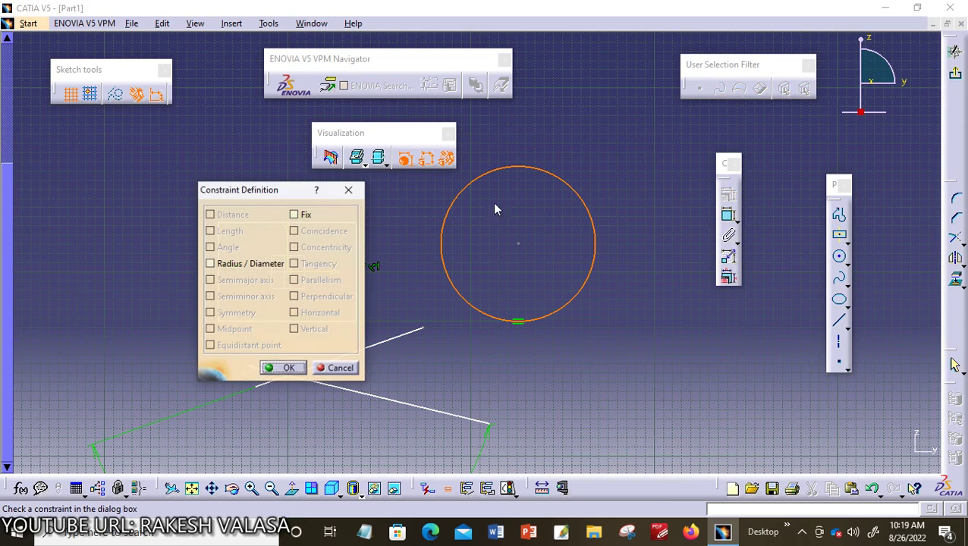
{"action": "left_click", "coordinate": [228, 270]}
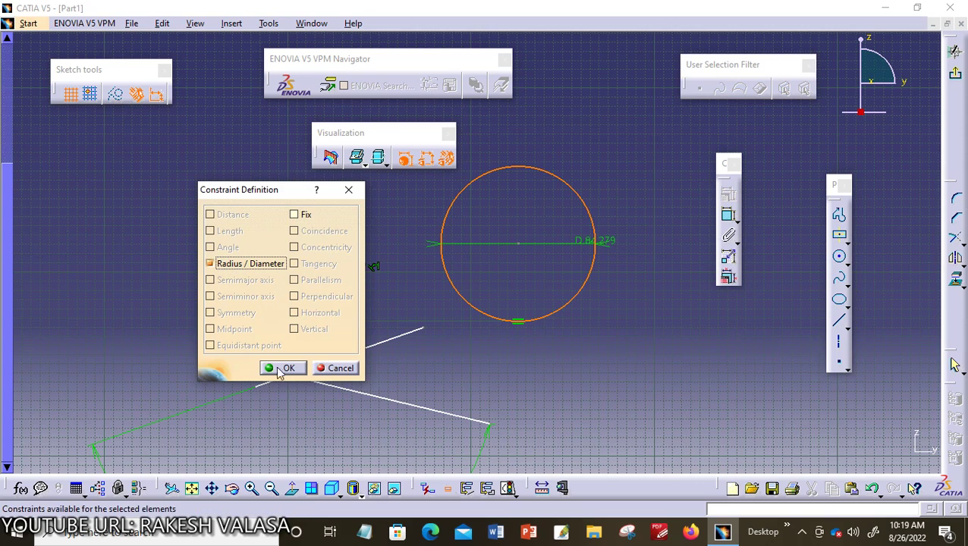
{"action": "left_click", "coordinate": [605, 251]}
{"action": "left_click_drag", "start_coordinate": [604, 250], "coordinate": [614, 191]}
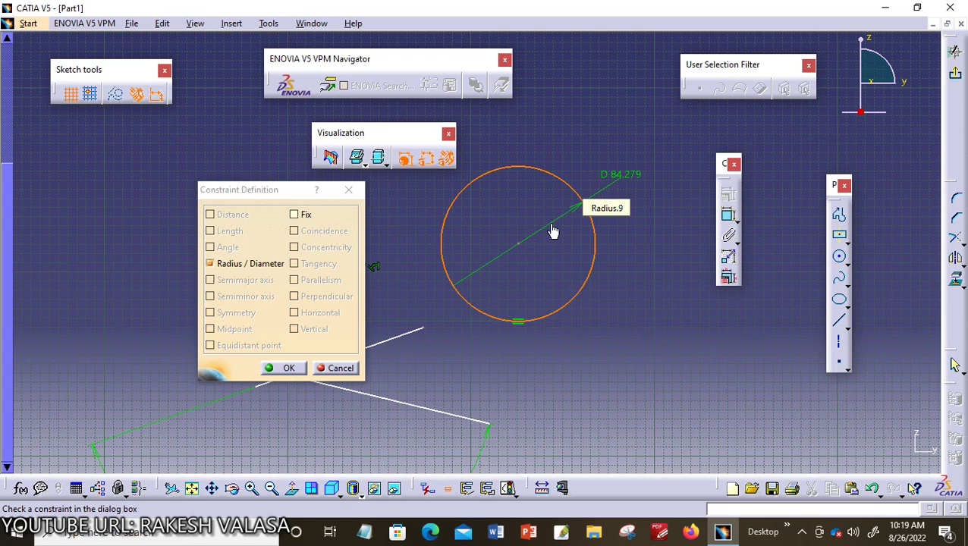
{"action": "left_click", "coordinate": [289, 368]}
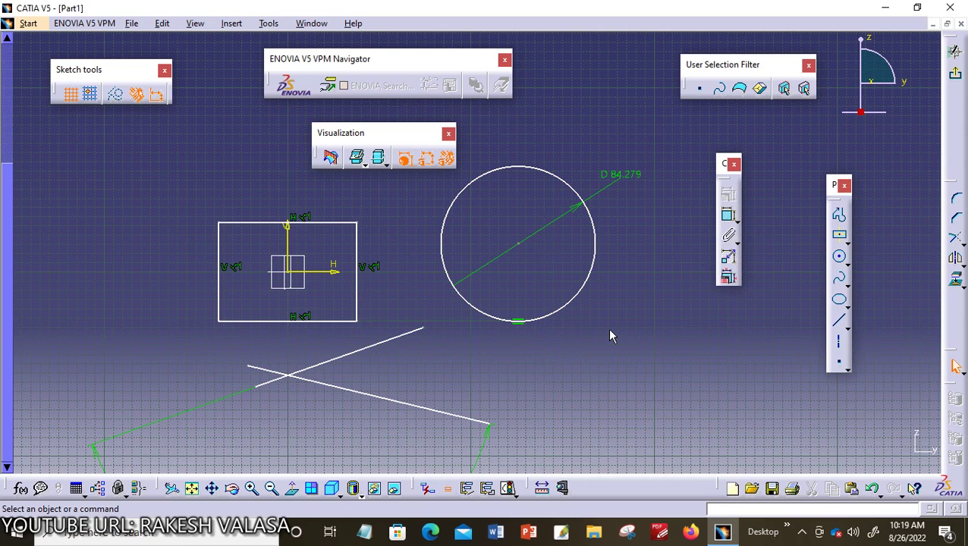
Sketch a horizontal ellipse below and to the right of the circle, about 134 mm wide and 63 mm high
{"action": "middle_click_drag", "start_coordinate": [610, 332], "coordinate": [434, 301]}
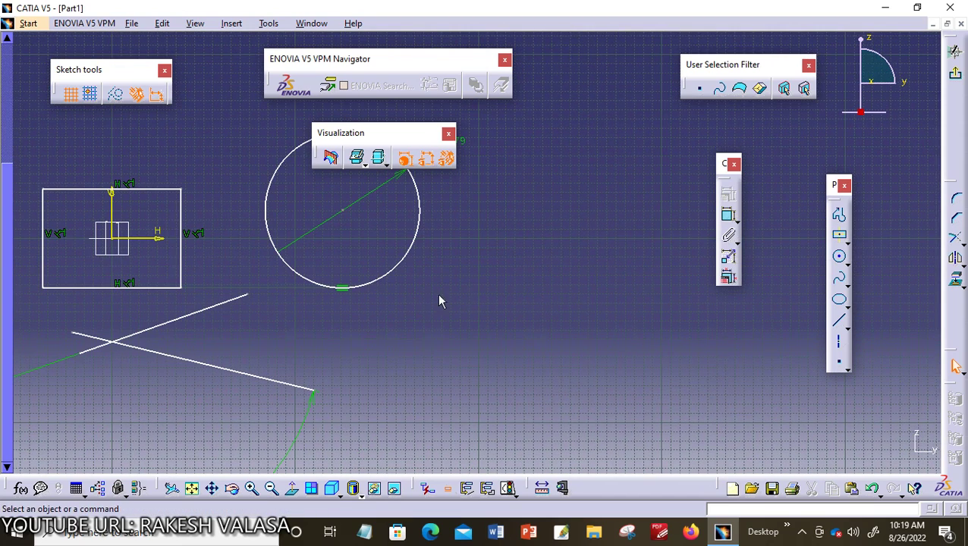
{"action": "left_click", "coordinate": [841, 302]}
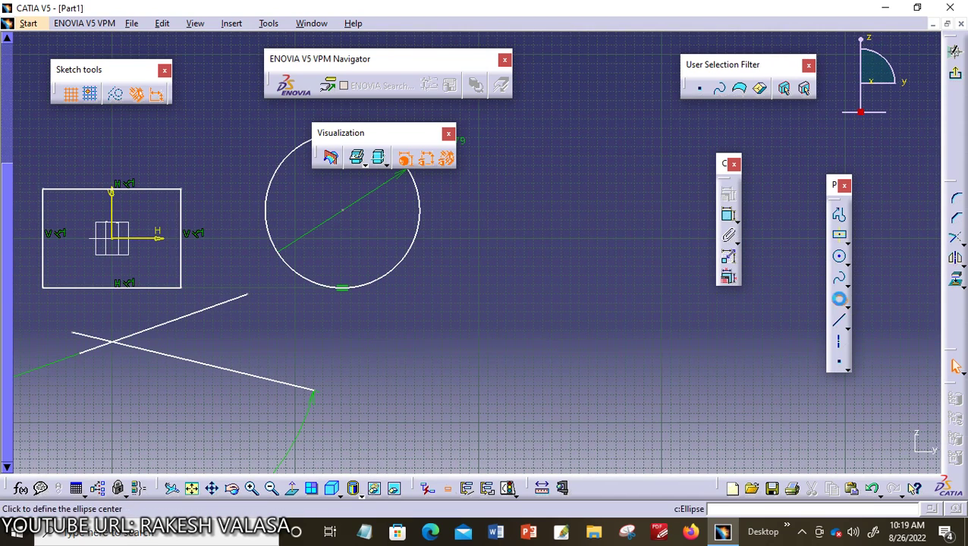
{"action": "left_click", "coordinate": [485, 327]}
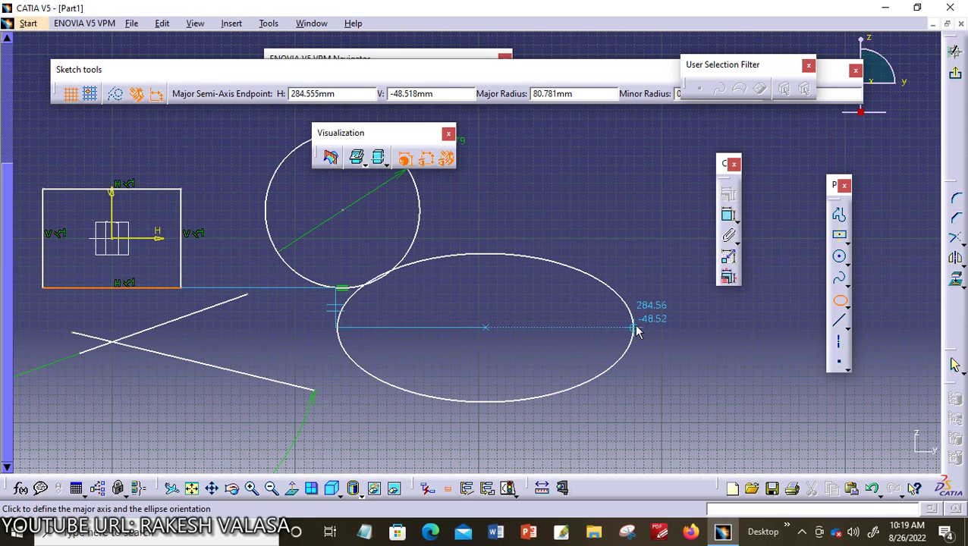
{"action": "left_click", "coordinate": [599, 328]}
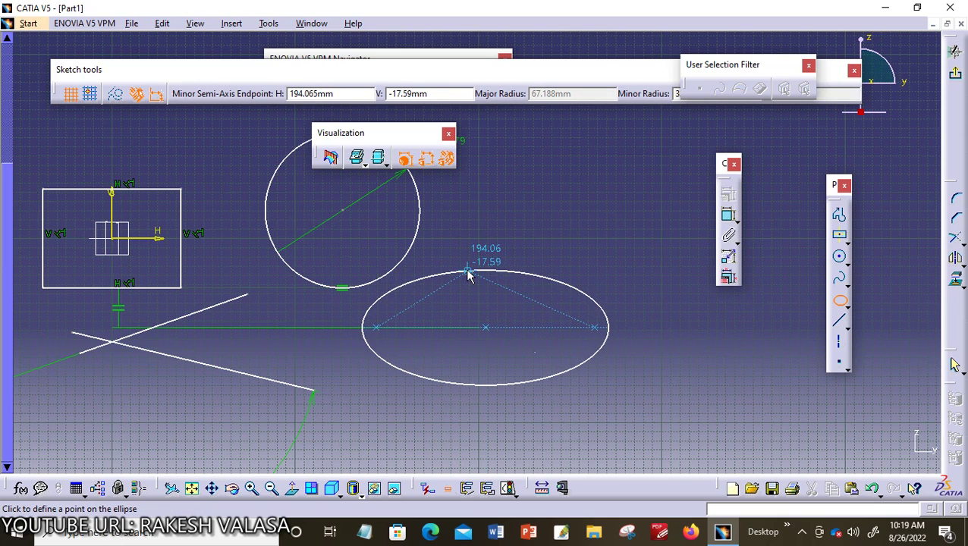
{"action": "left_click", "coordinate": [472, 276]}
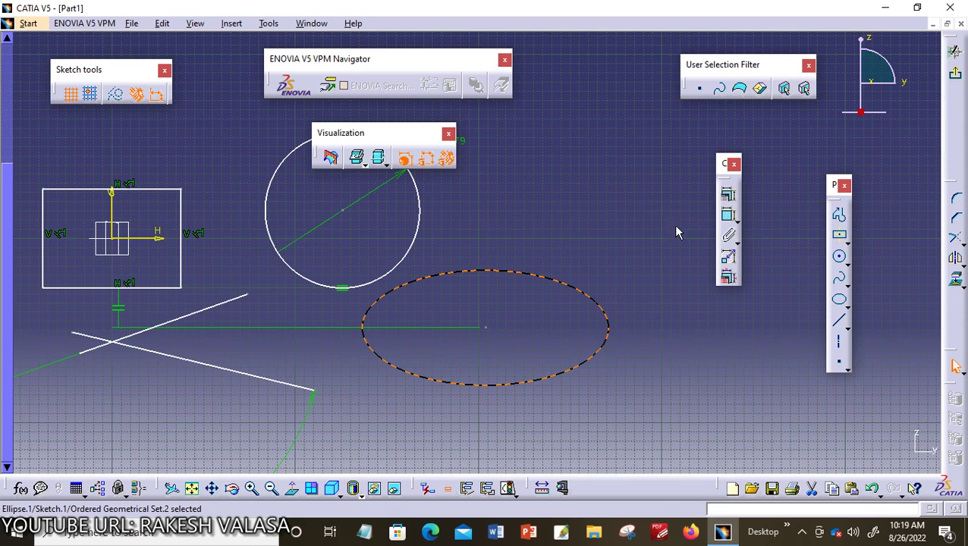
Add Semimajor axis and Semiminor axis constraints to the ellipse, moving the minor axis dimension text below the major one
{"action": "left_click", "coordinate": [727, 199]}
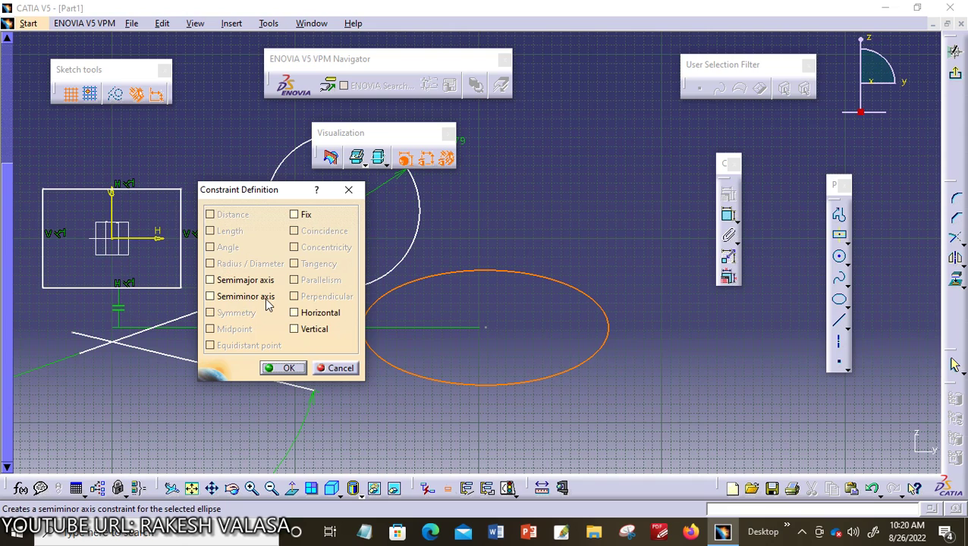
{"action": "left_click", "coordinate": [217, 282]}
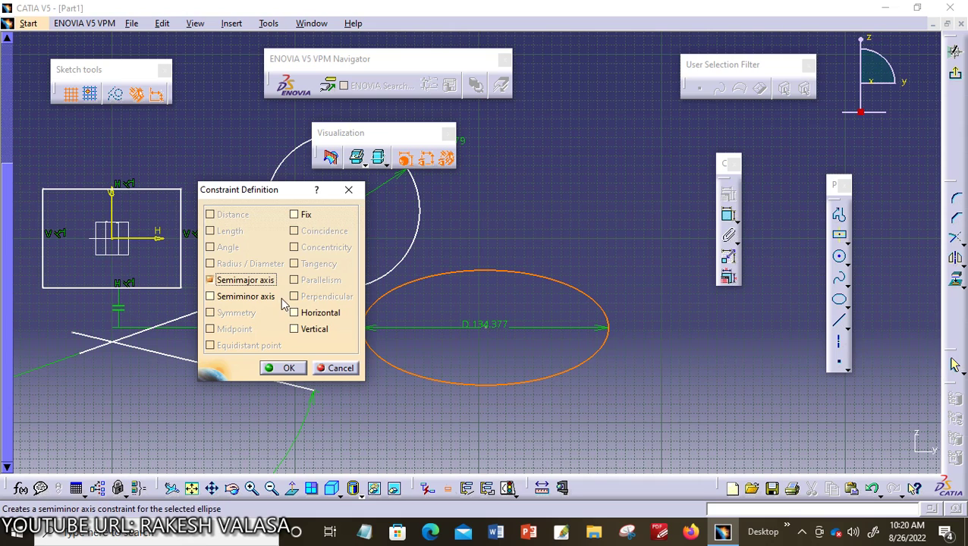
{"action": "left_click", "coordinate": [228, 298]}
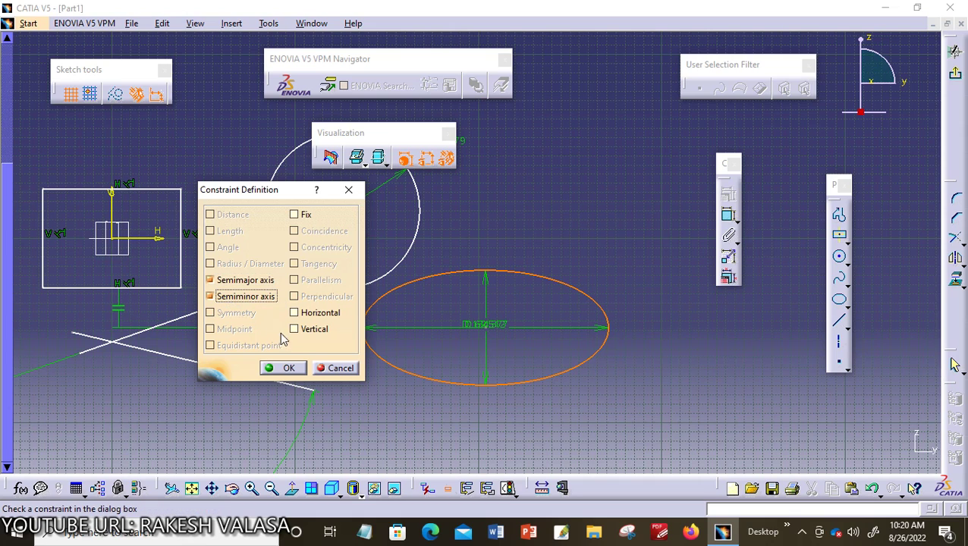
{"action": "left_click", "coordinate": [499, 326]}
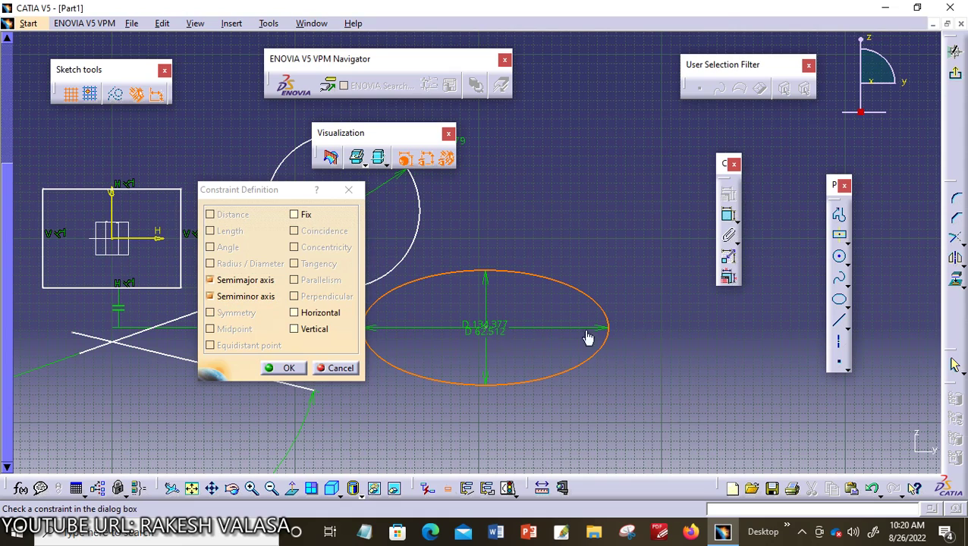
{"action": "left_click_drag", "start_coordinate": [500, 341], "coordinate": [502, 358]}
{"action": "left_click", "coordinate": [282, 368]}
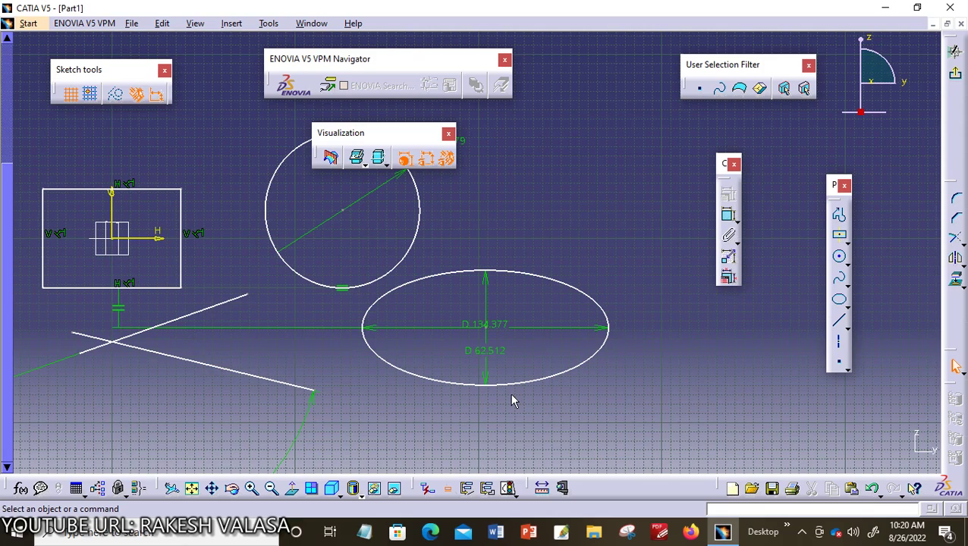
Sketch three slanted lines above the ellipse: a steep rising one, a shallower rising one about 70 mm long, and one sloping down across the steep line
{"action": "middle_click_drag", "start_coordinate": [591, 217], "coordinate": [554, 304]}
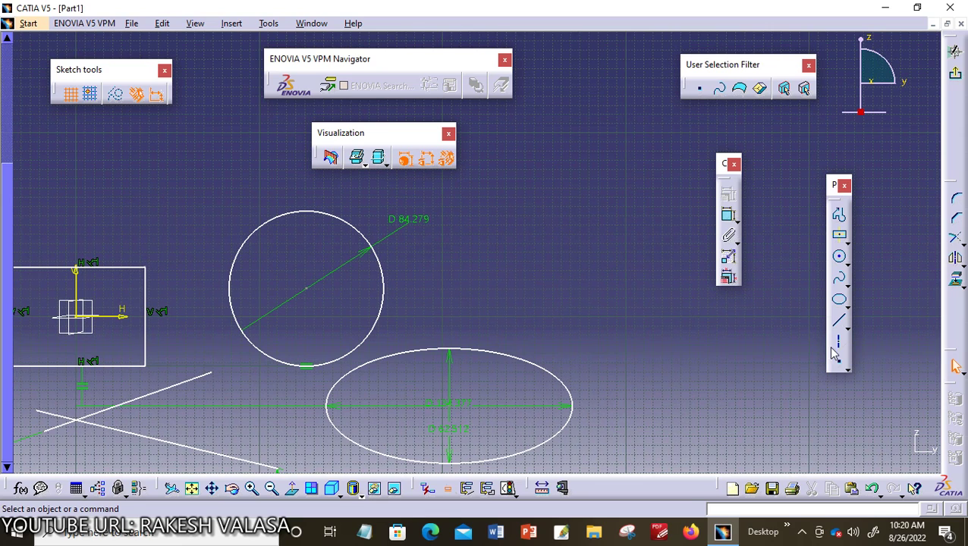
{"action": "left_click", "coordinate": [839, 324]}
{"action": "left_click", "coordinate": [471, 281]}
{"action": "left_click", "coordinate": [580, 185]}
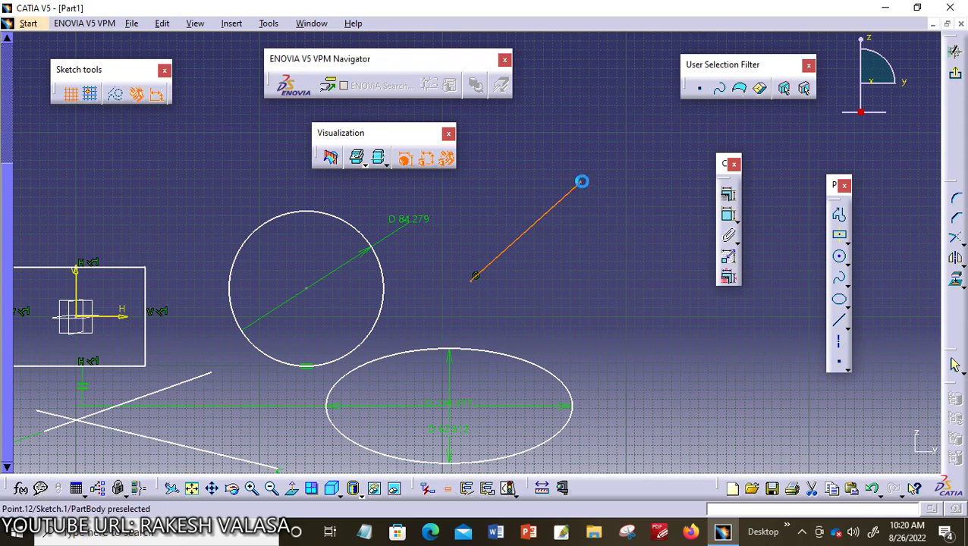
{"action": "left_click", "coordinate": [527, 274]}
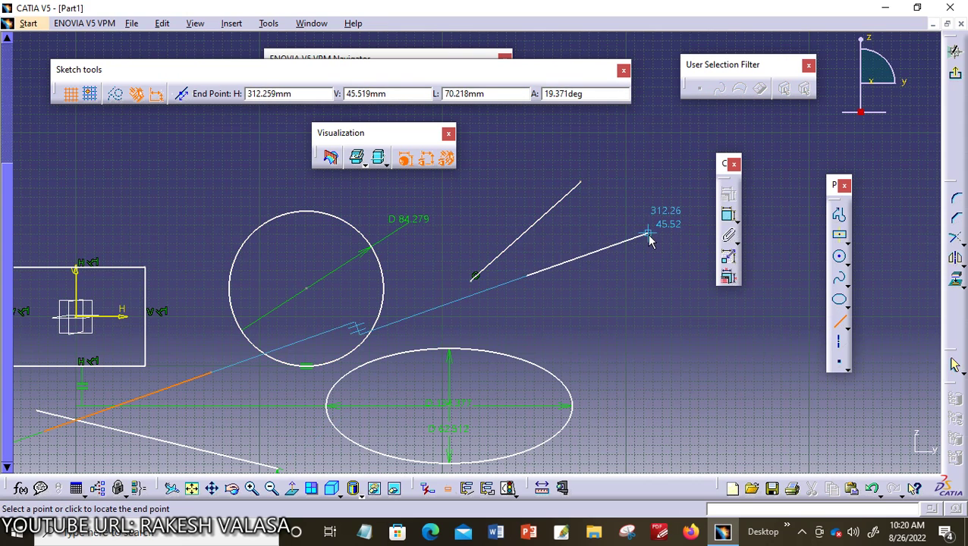
{"action": "left_click", "coordinate": [648, 234]}
{"action": "left_click", "coordinate": [839, 323]}
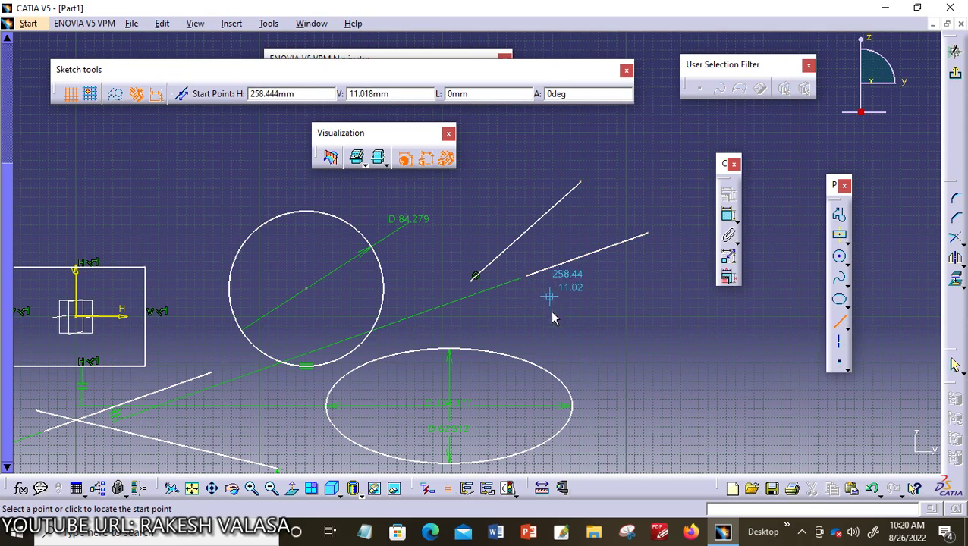
{"action": "left_click", "coordinate": [507, 191]}
{"action": "left_click", "coordinate": [663, 212]}
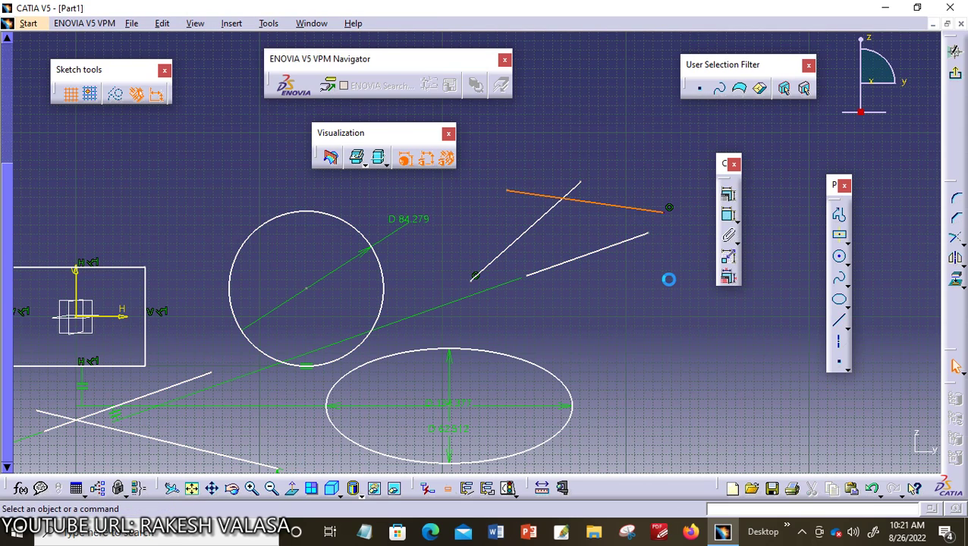
Add a Symmetry constraint between the two rising lines, using the downward-sloping line as the symmetry axis
{"action": "left_click", "coordinate": [600, 252]}
{"action": "left_click", "coordinate": [534, 226], "text": "ctrl"}
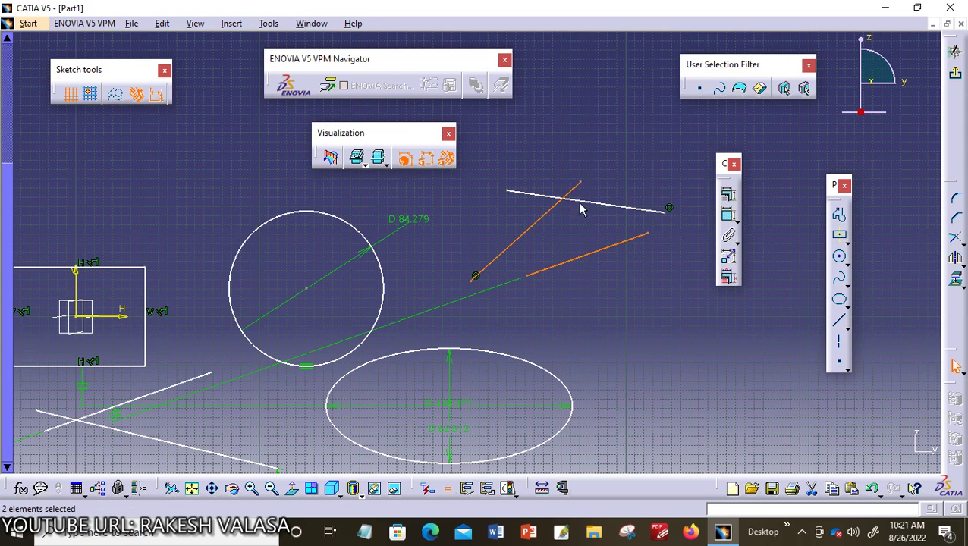
{"action": "left_click", "coordinate": [658, 211], "text": "ctrl"}
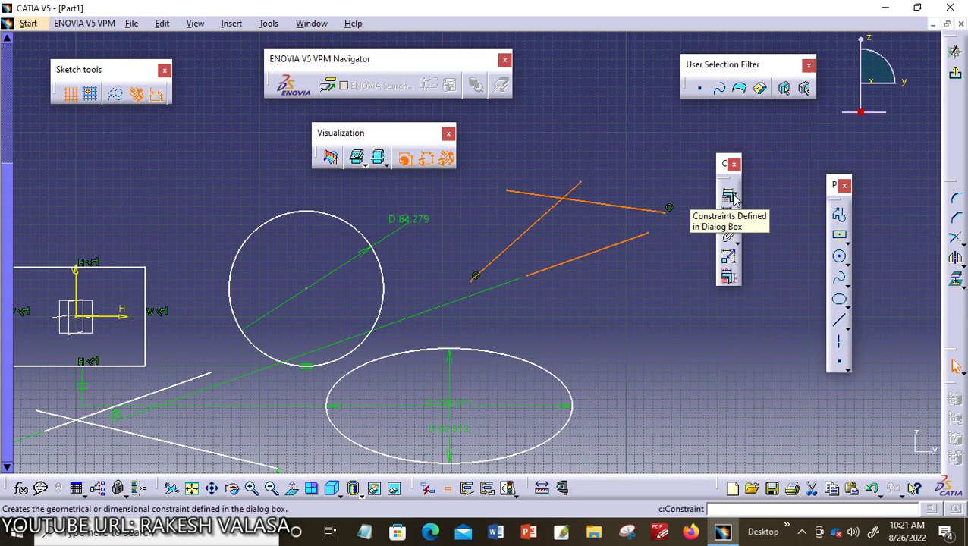
{"action": "left_click", "coordinate": [730, 197]}
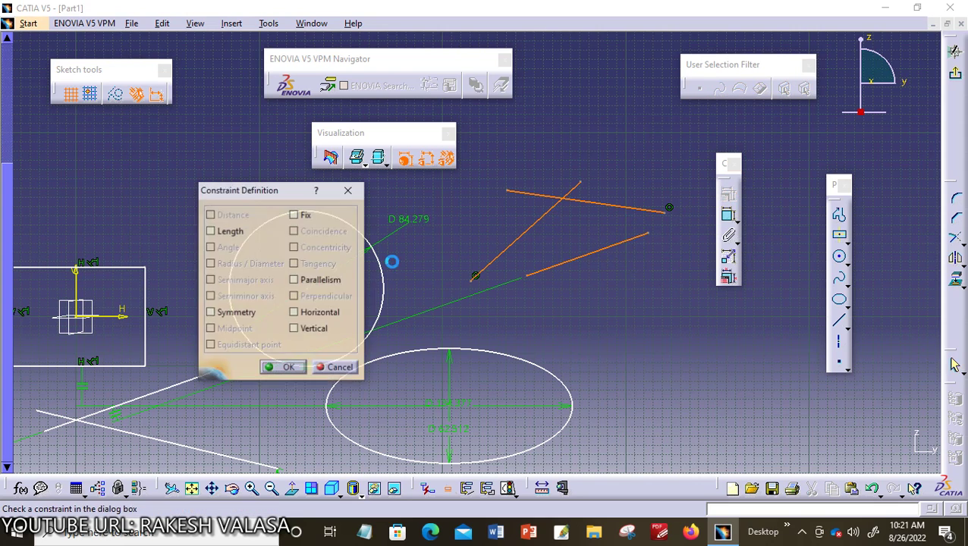
{"action": "left_click", "coordinate": [235, 317]}
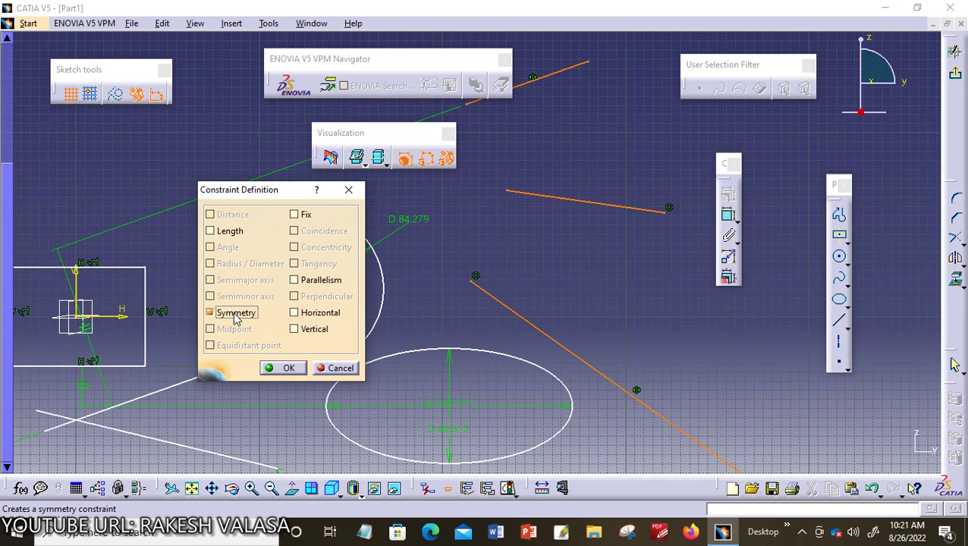
{"action": "left_click", "coordinate": [284, 368]}
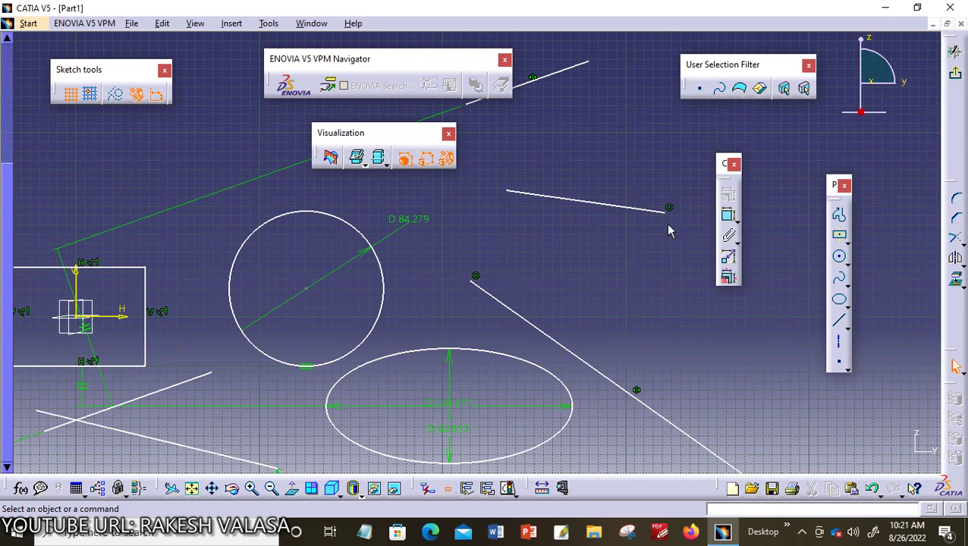
{"action": "left_click", "coordinate": [596, 209]}
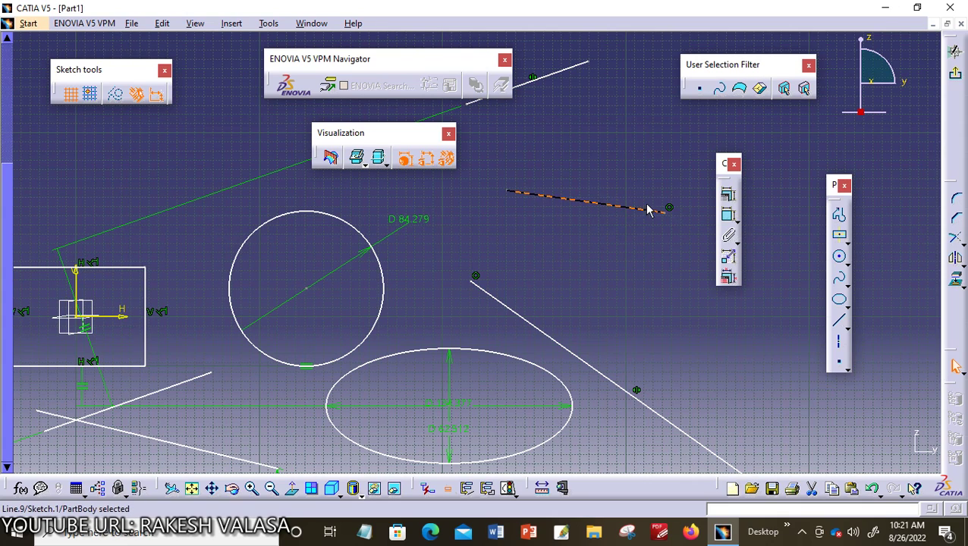
{"action": "left_click", "coordinate": [729, 197]}
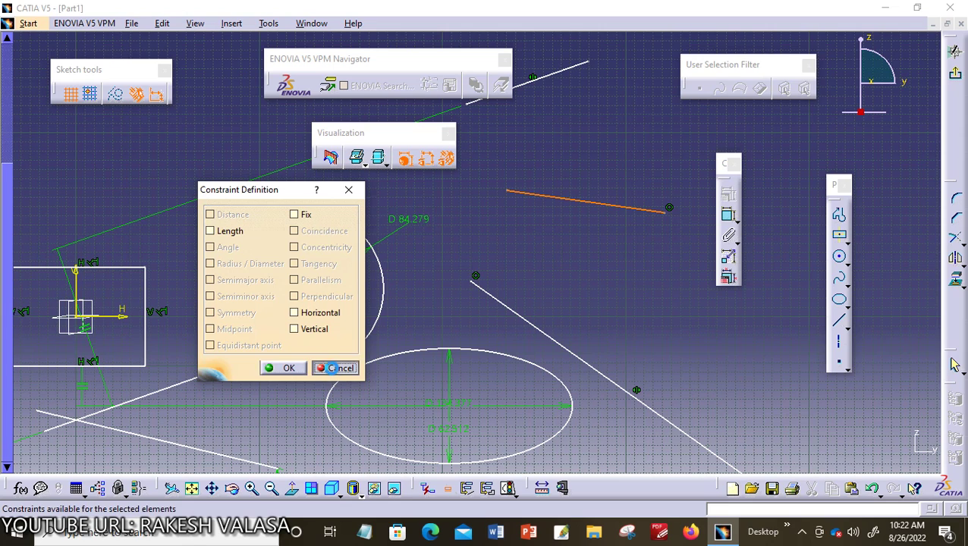
{"action": "left_click", "coordinate": [336, 367]}
{"action": "left_click", "coordinate": [569, 271]}
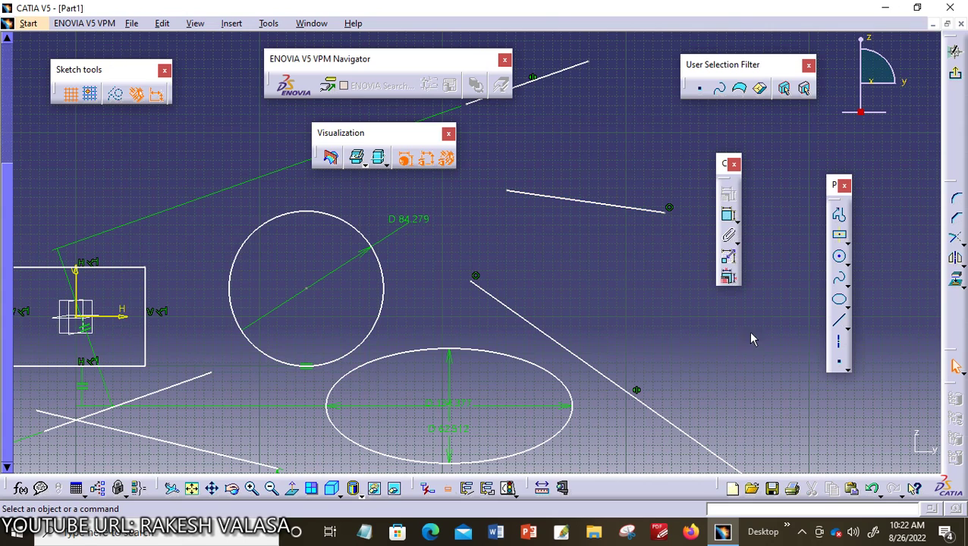
Place a point on the symmetry axis line and add a Midpoint constraint between the point and that line
{"action": "left_click", "coordinate": [838, 362]}
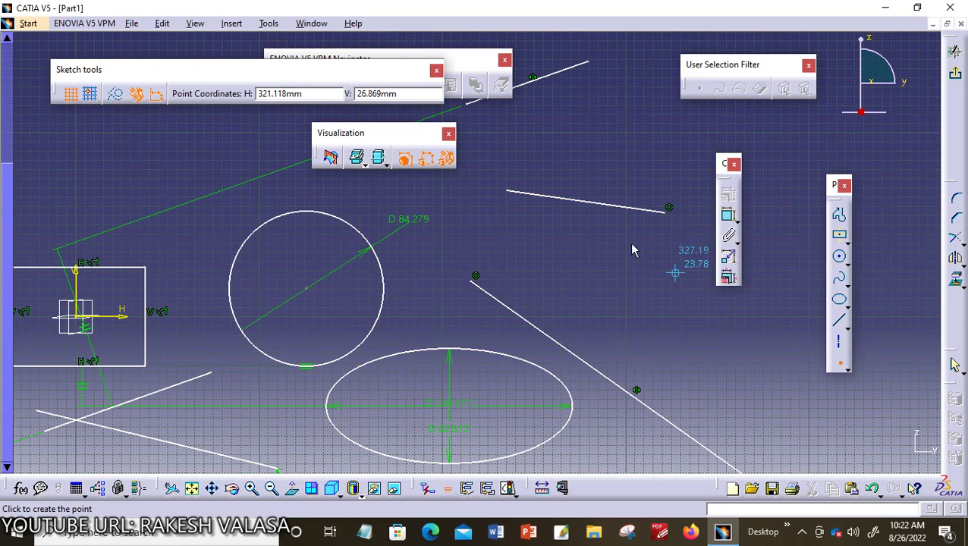
{"action": "left_click", "coordinate": [584, 206]}
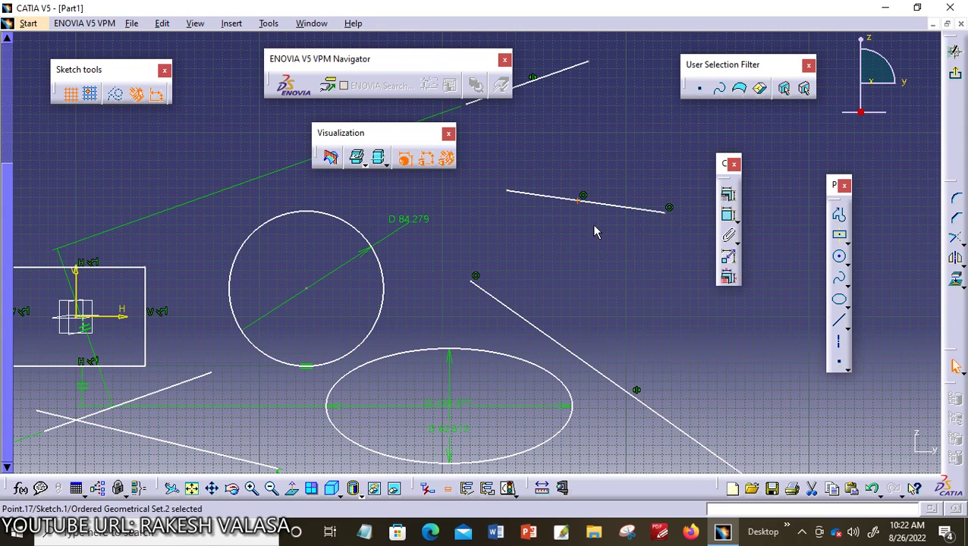
{"action": "left_click", "coordinate": [560, 198], "text": "ctrl"}
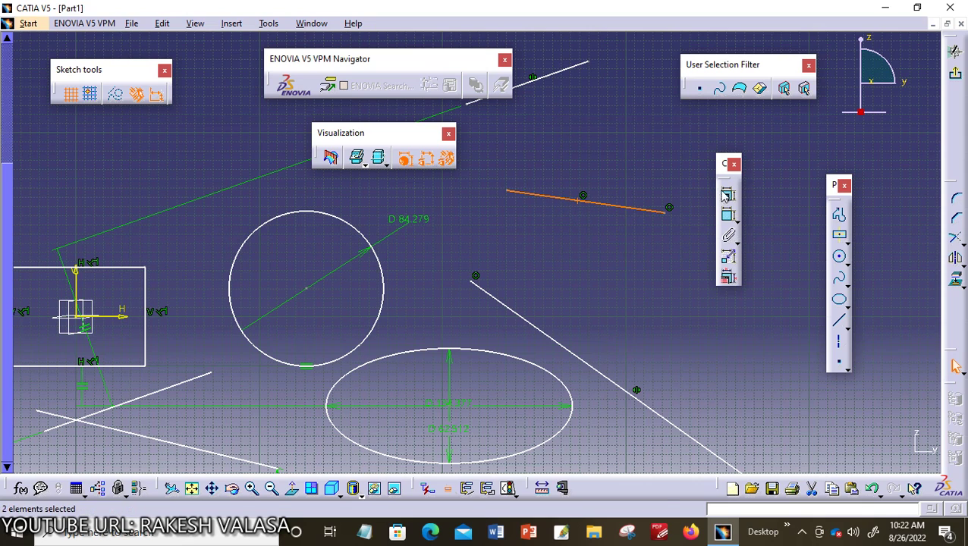
{"action": "left_click", "coordinate": [729, 199]}
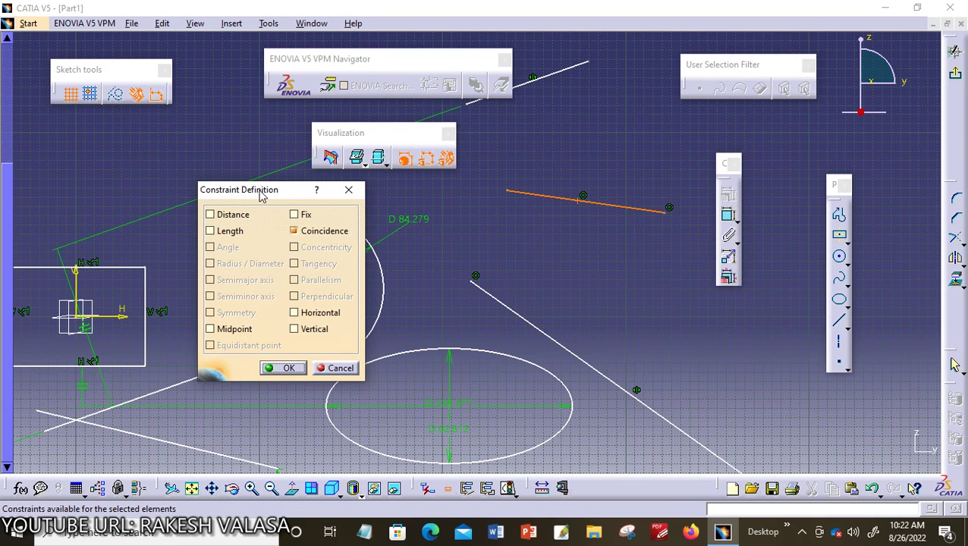
{"action": "left_click", "coordinate": [216, 333]}
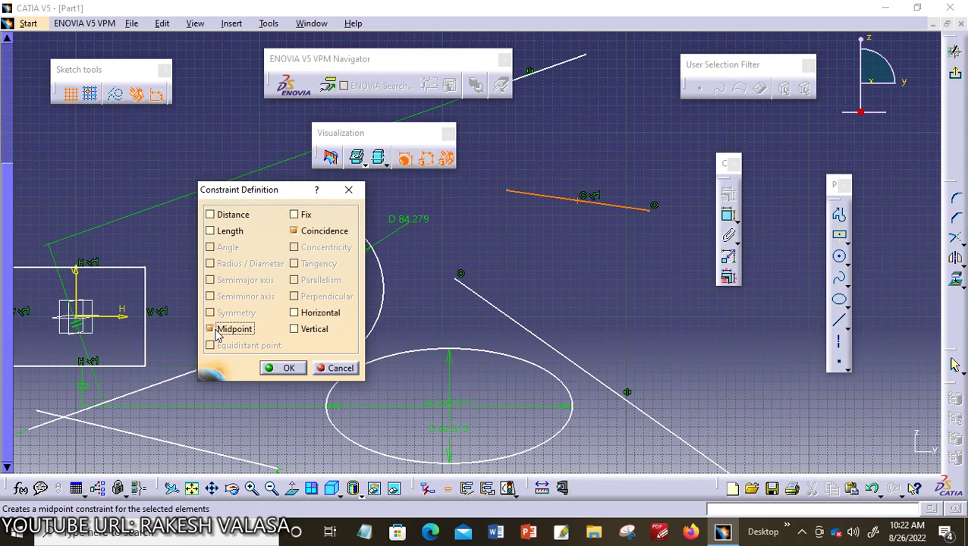
{"action": "left_click", "coordinate": [287, 368]}
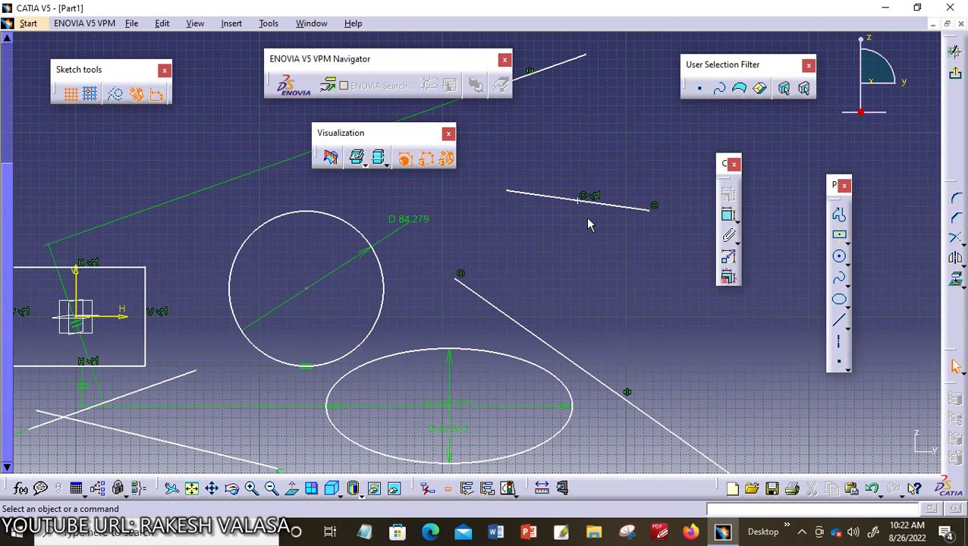
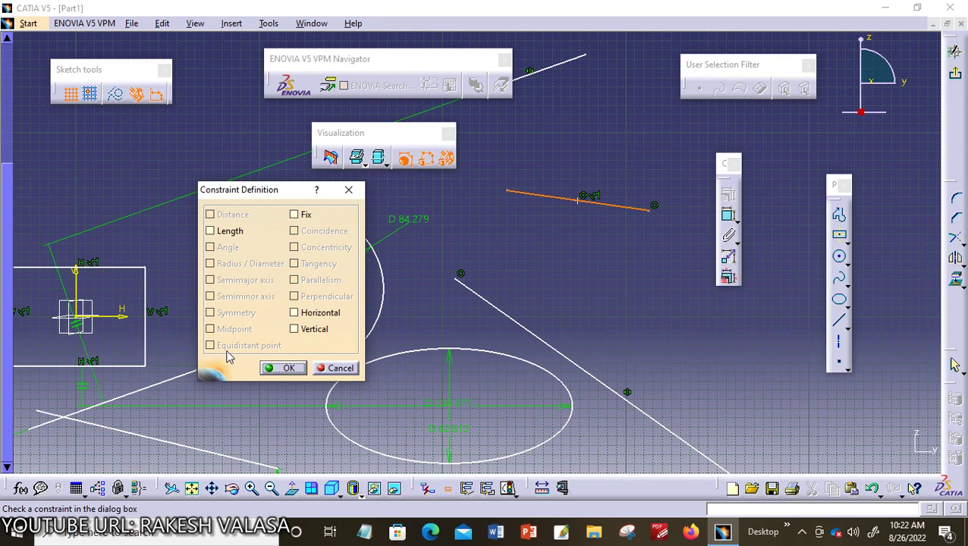
{"action": "left_click", "coordinate": [334, 369]}
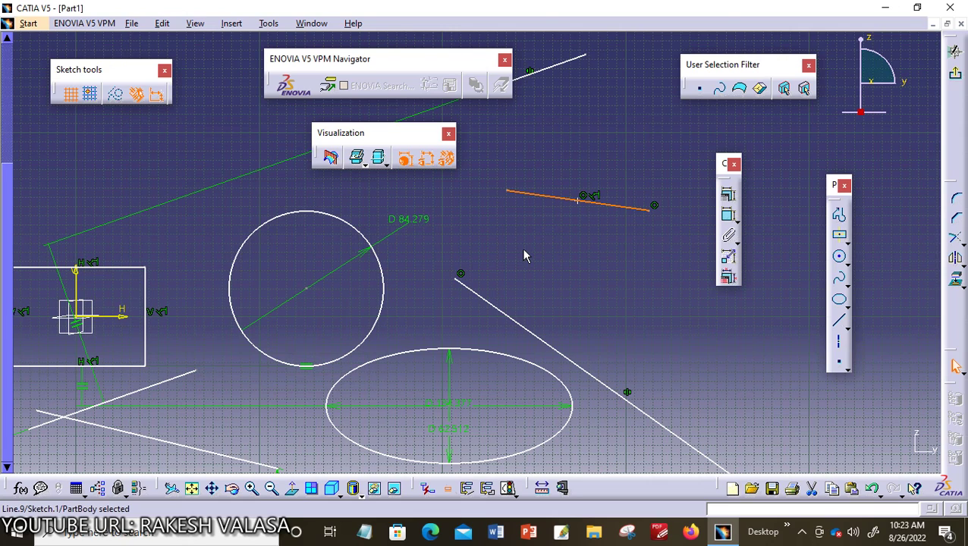
{"action": "left_click", "coordinate": [576, 228]}
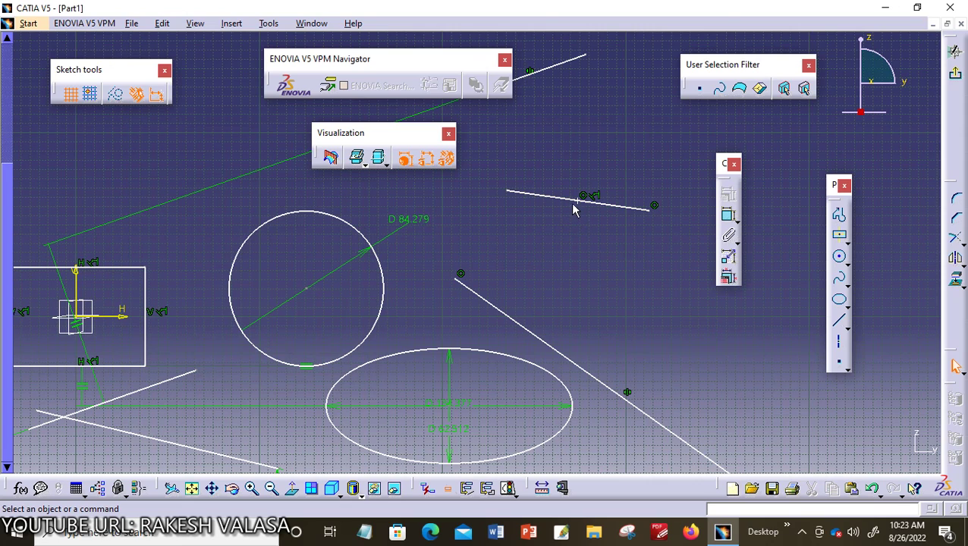
{"action": "left_click", "coordinate": [584, 199]}
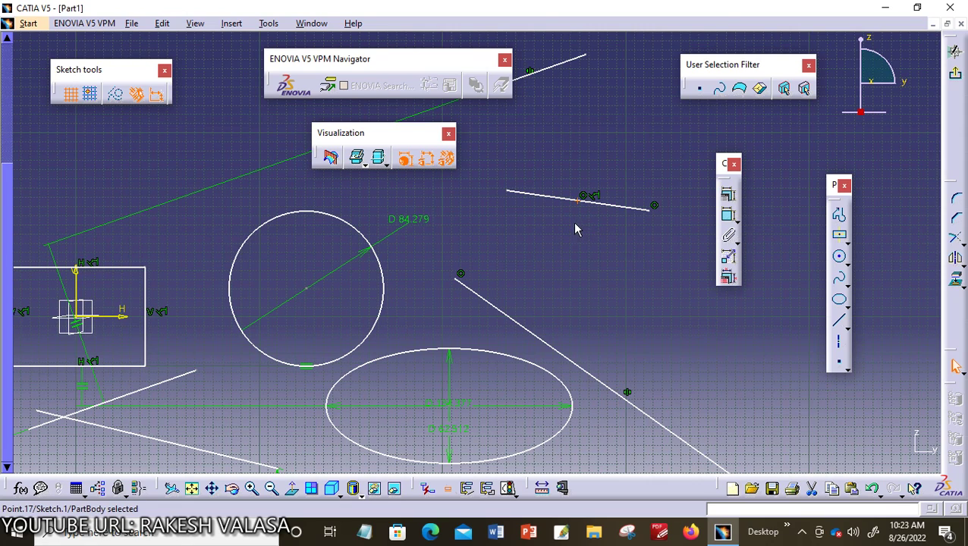
{"action": "left_click", "coordinate": [527, 195], "text": "ctrl"}
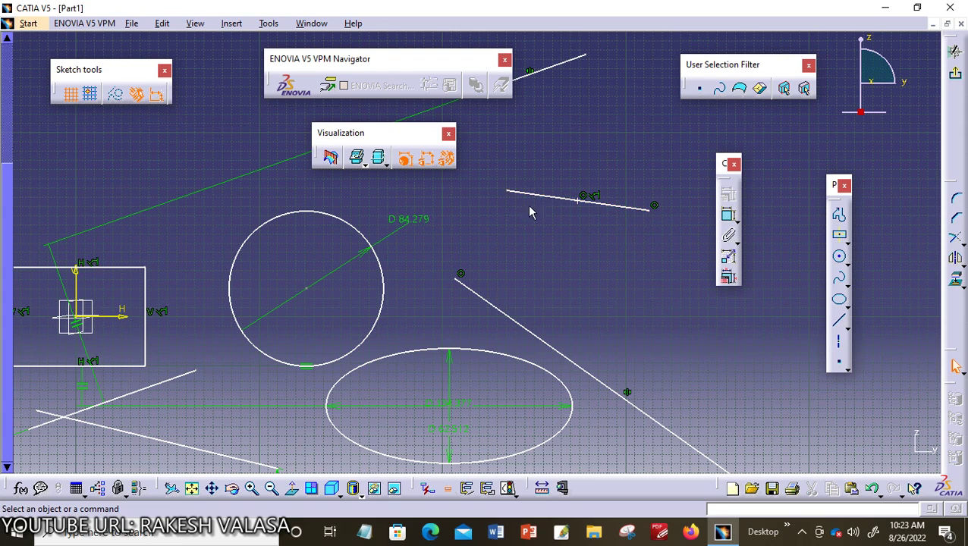
{"action": "left_click", "coordinate": [509, 192]}
{"action": "left_click", "coordinate": [655, 207], "text": "ctrl"}
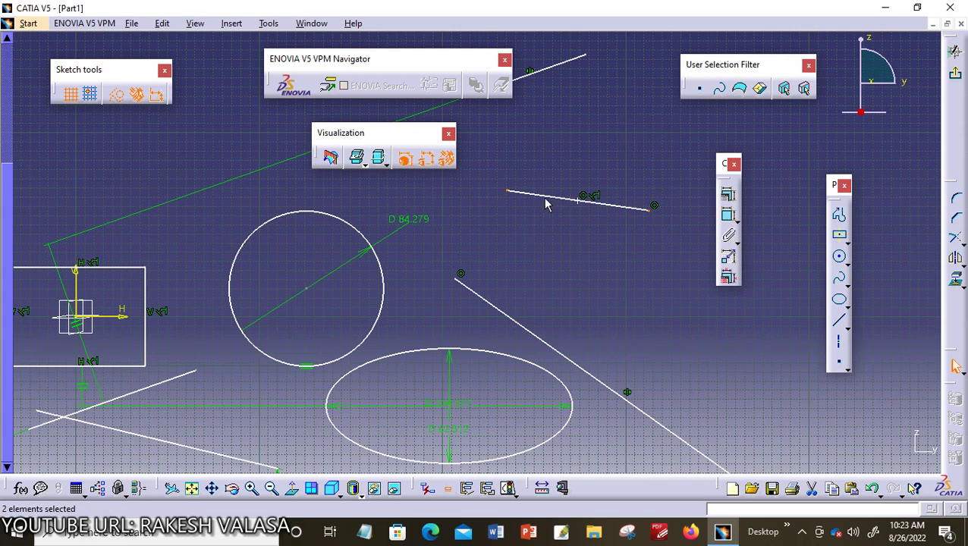
{"action": "left_click", "coordinate": [582, 198], "text": "ctrl"}
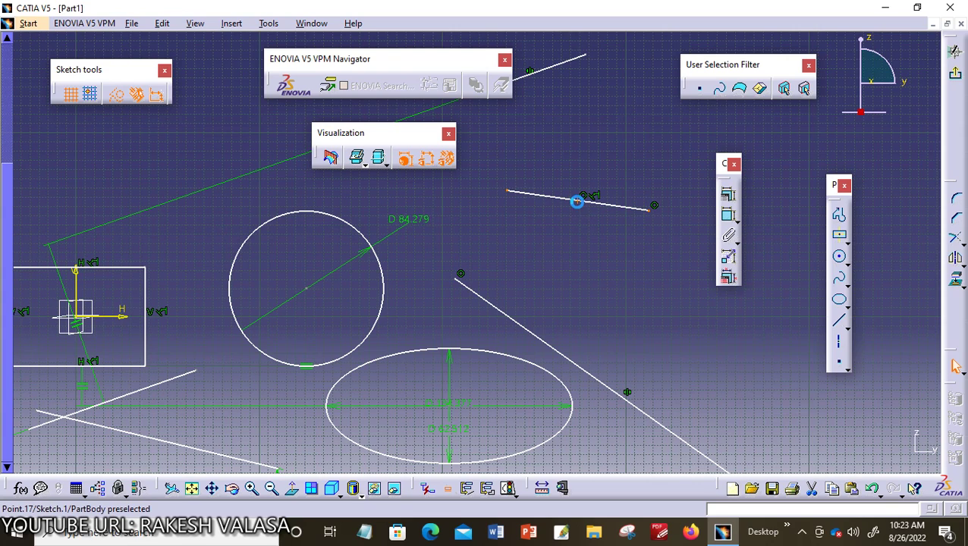
{"action": "left_click", "coordinate": [728, 197]}
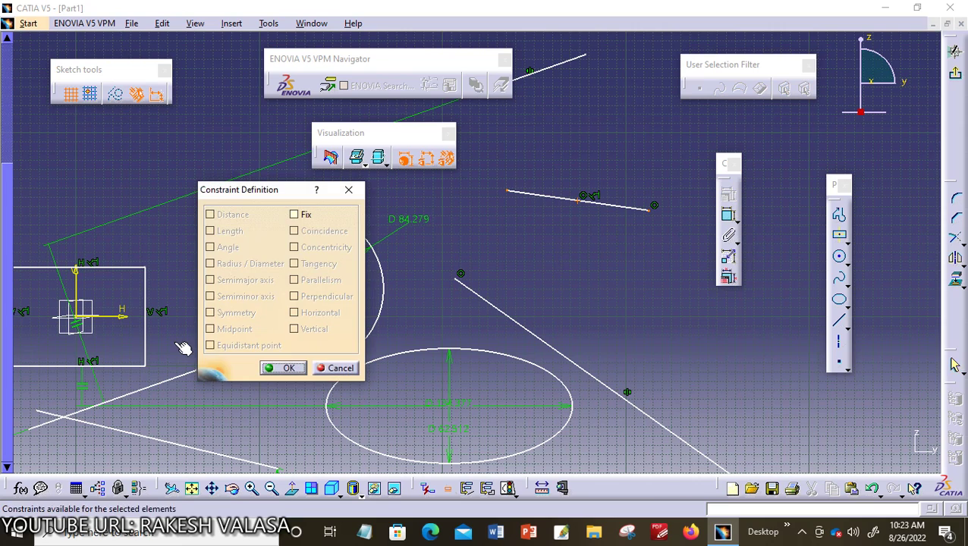
{"action": "left_click", "coordinate": [334, 369]}
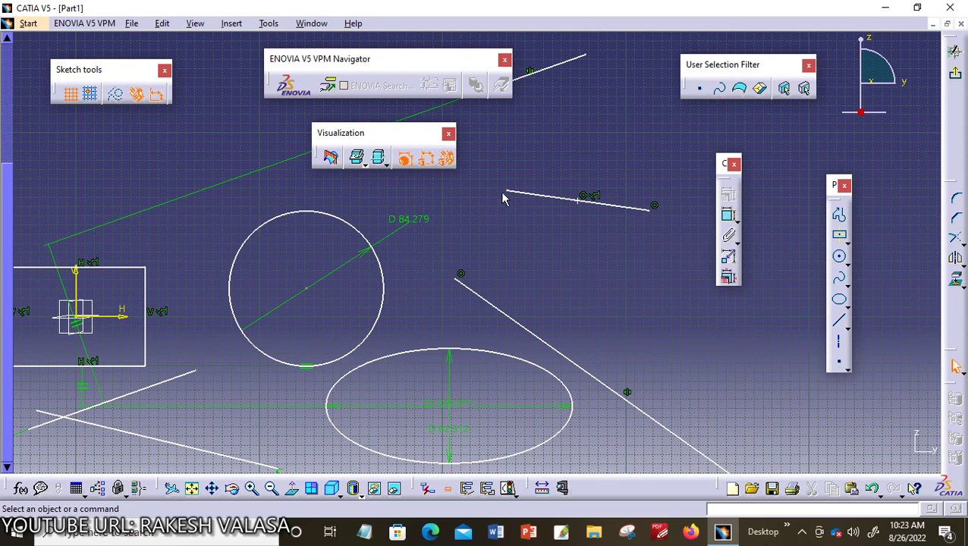
Try an Equidistant point constraint on the symmetry axis line's midpoint and its two endpoints, and undo it
{"action": "left_click", "coordinate": [577, 200]}
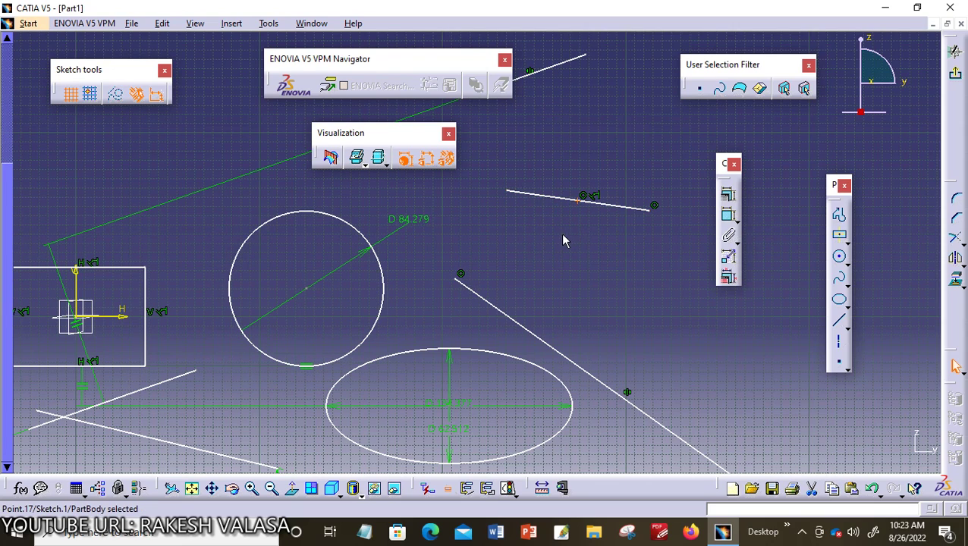
{"action": "left_click", "coordinate": [508, 191], "text": "ctrl"}
{"action": "left_click", "coordinate": [657, 214], "text": "ctrl"}
{"action": "left_click", "coordinate": [729, 194]}
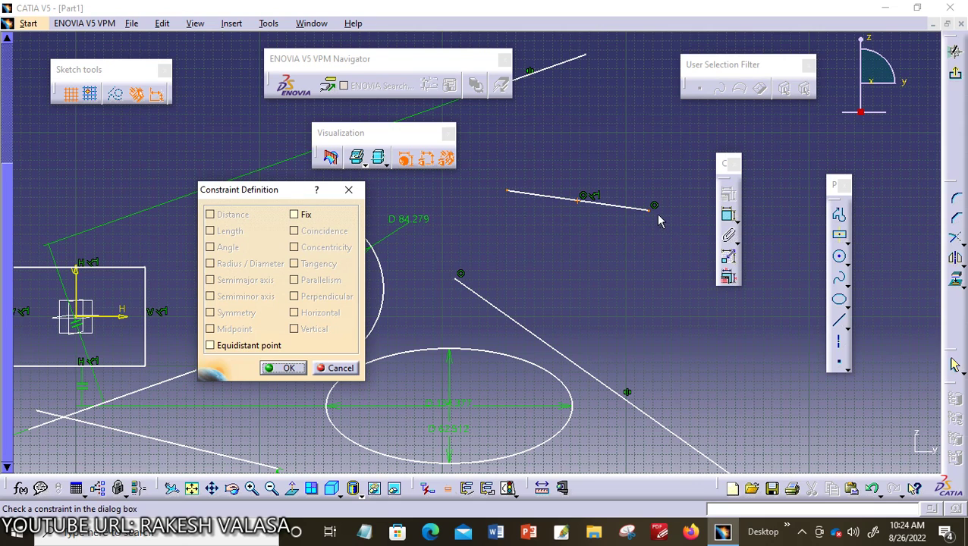
{"action": "left_click", "coordinate": [211, 346]}
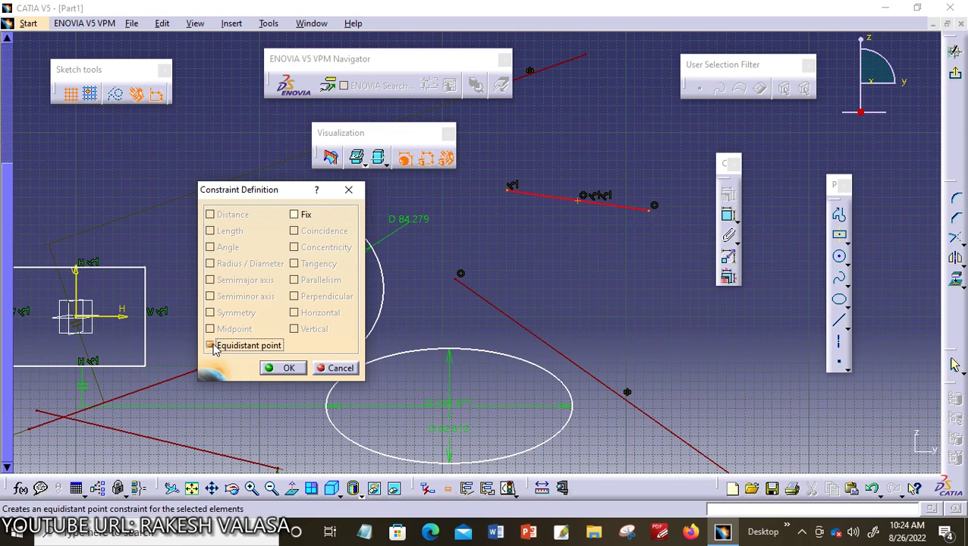
{"action": "left_click", "coordinate": [275, 370]}
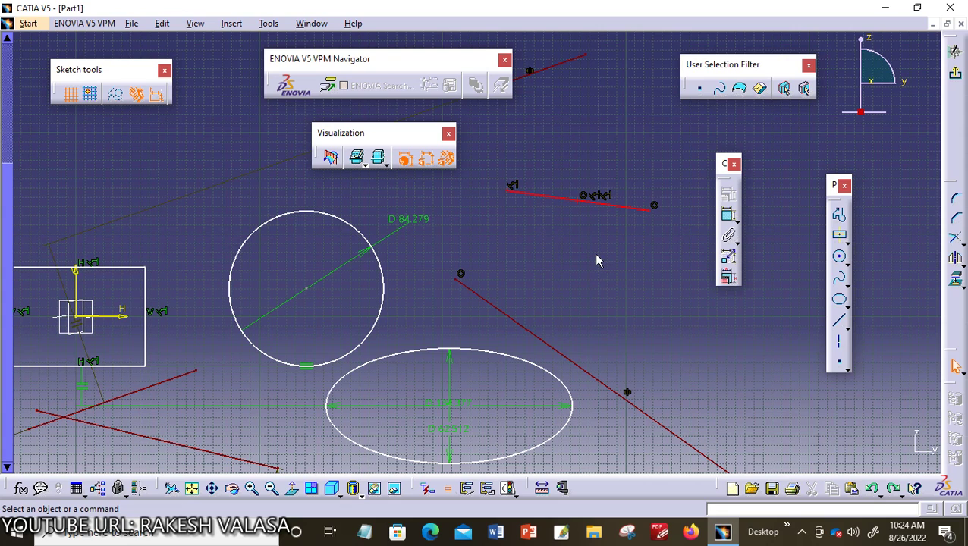
{"action": "key", "text": "ctrl+z"}
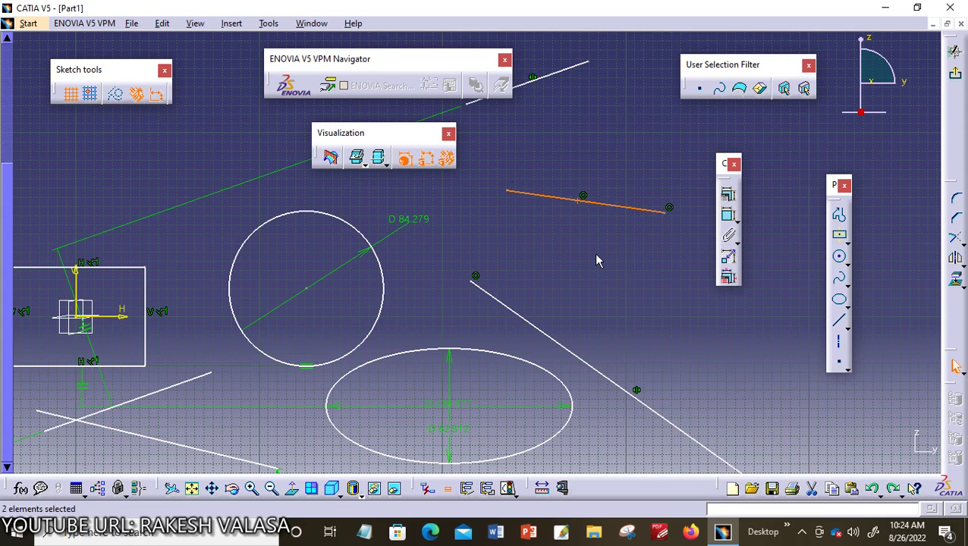
{"action": "left_click", "coordinate": [596, 260]}
Sketch a downward-sloping line between the two slanted lines above the ellipse and place a point on it near its upper end
{"action": "left_click", "coordinate": [838, 320]}
{"action": "left_click", "coordinate": [501, 240]}
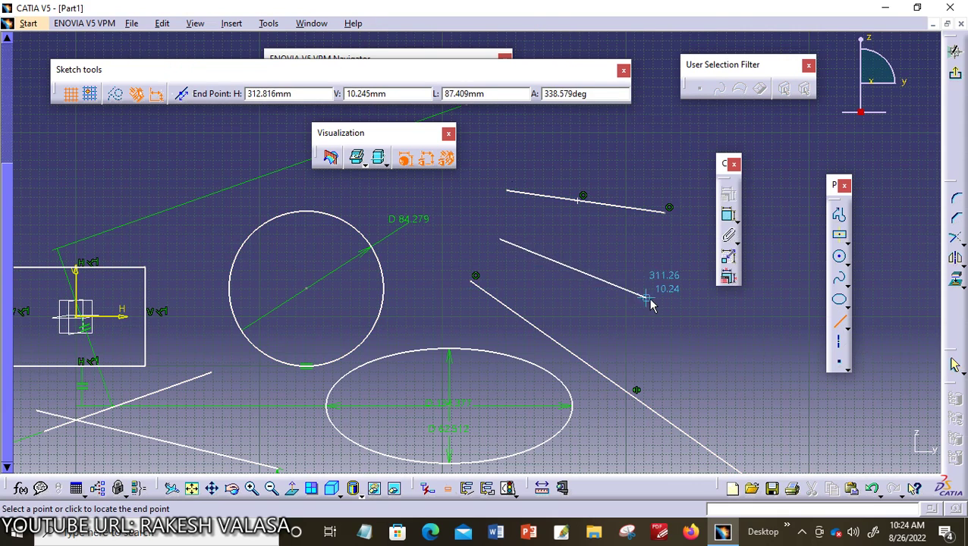
{"action": "left_click", "coordinate": [718, 350]}
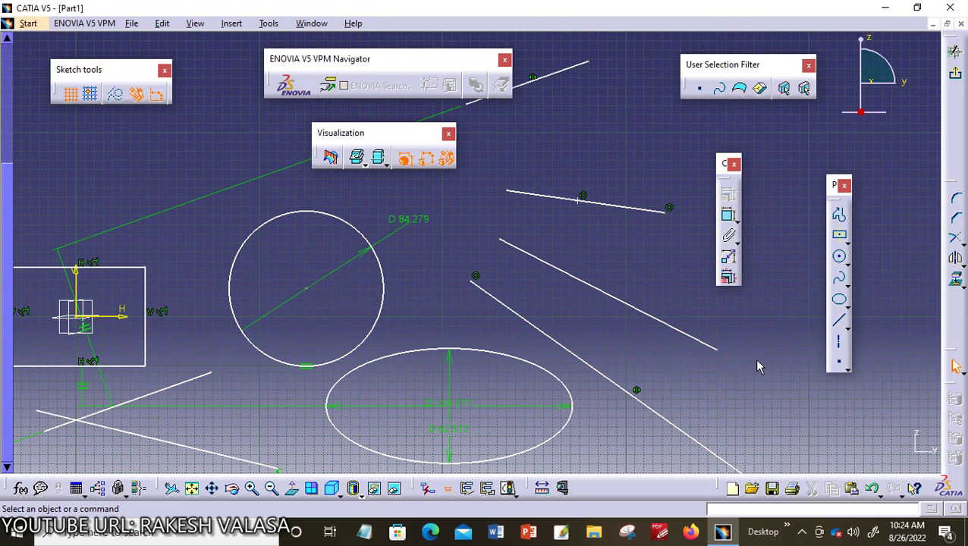
{"action": "left_click", "coordinate": [838, 362]}
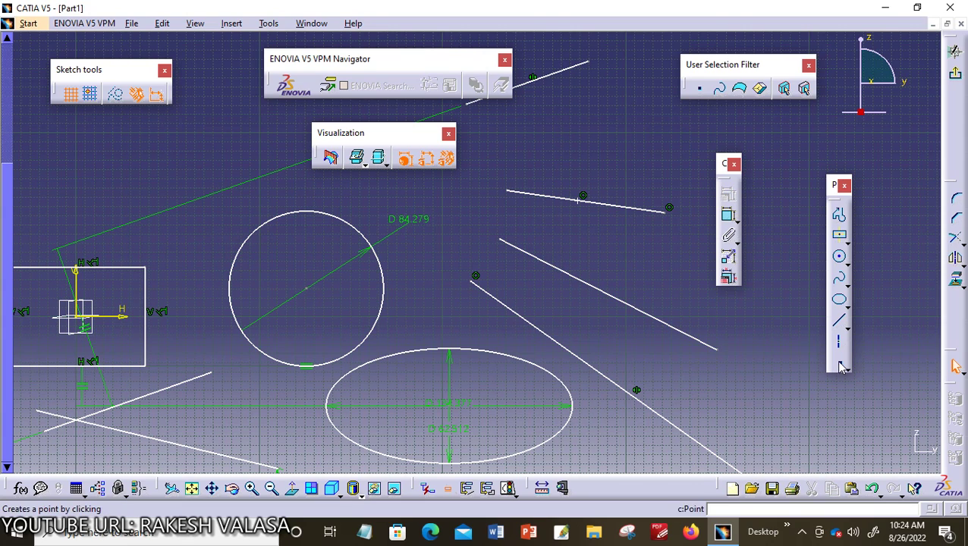
{"action": "left_click", "coordinate": [571, 269]}
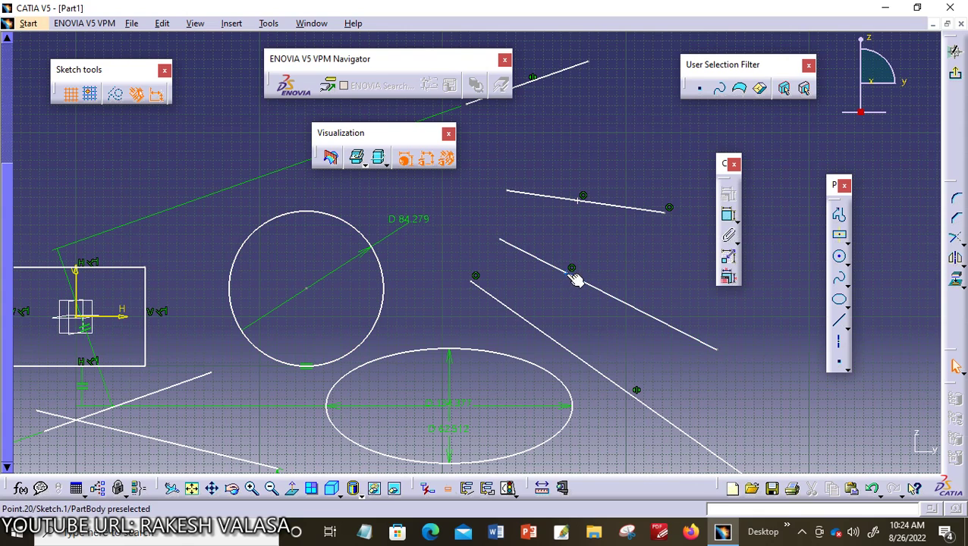
Add an Equidistant point constraint to the point on the new line and that line's two endpoints
{"action": "left_click", "coordinate": [572, 271]}
{"action": "left_click", "coordinate": [499, 240], "text": "ctrl"}
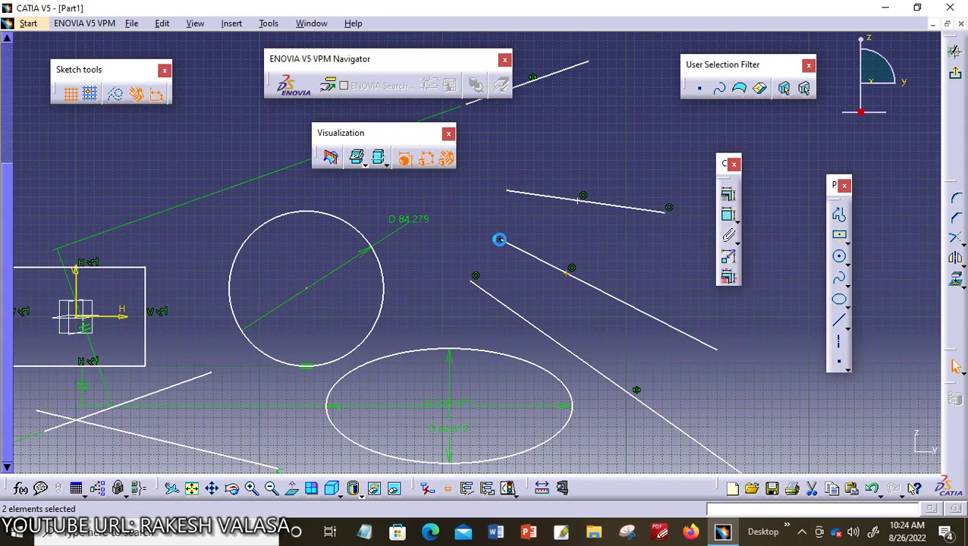
{"action": "left_click", "coordinate": [717, 351], "text": "ctrl"}
{"action": "left_click", "coordinate": [726, 333]}
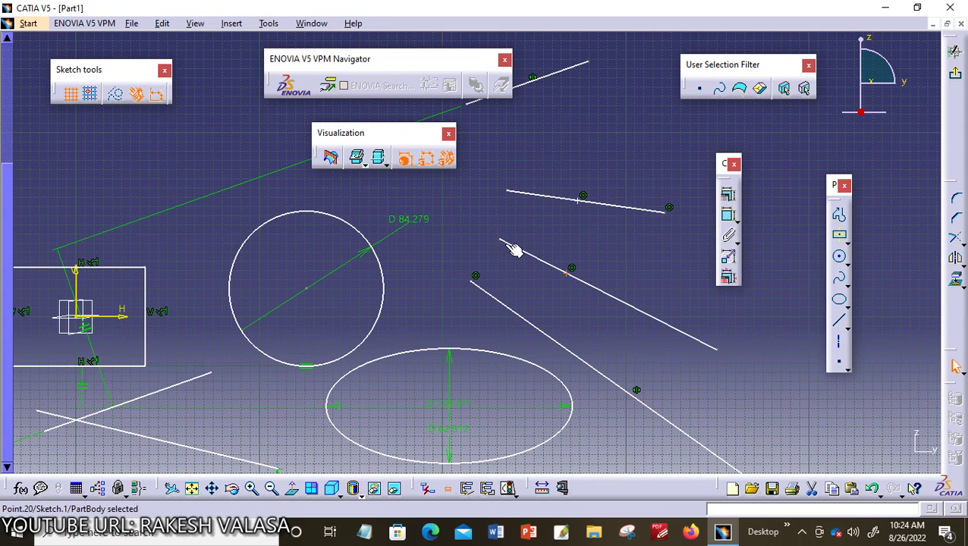
{"action": "left_click", "coordinate": [511, 246]}
{"action": "left_click", "coordinate": [725, 356], "text": "ctrl"}
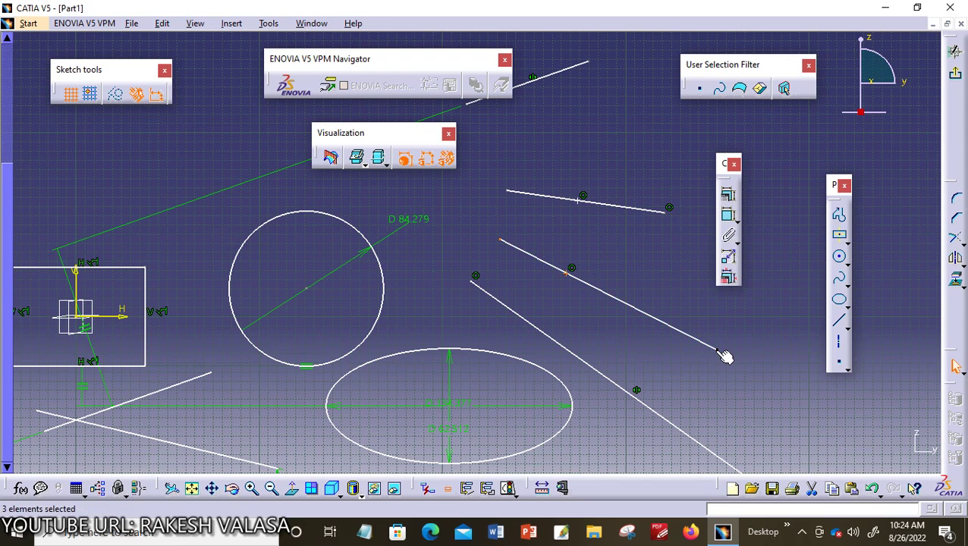
{"action": "left_click", "coordinate": [729, 198]}
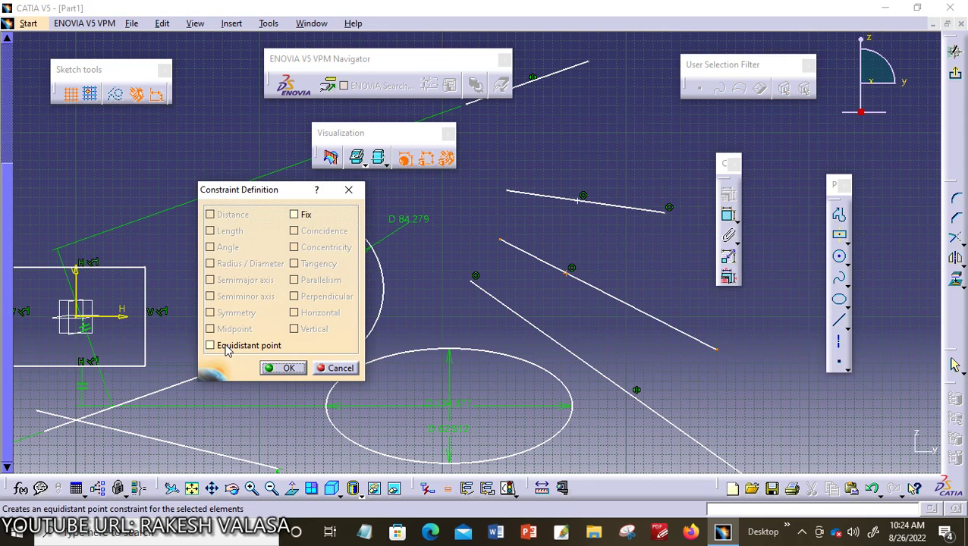
{"action": "left_click", "coordinate": [226, 348]}
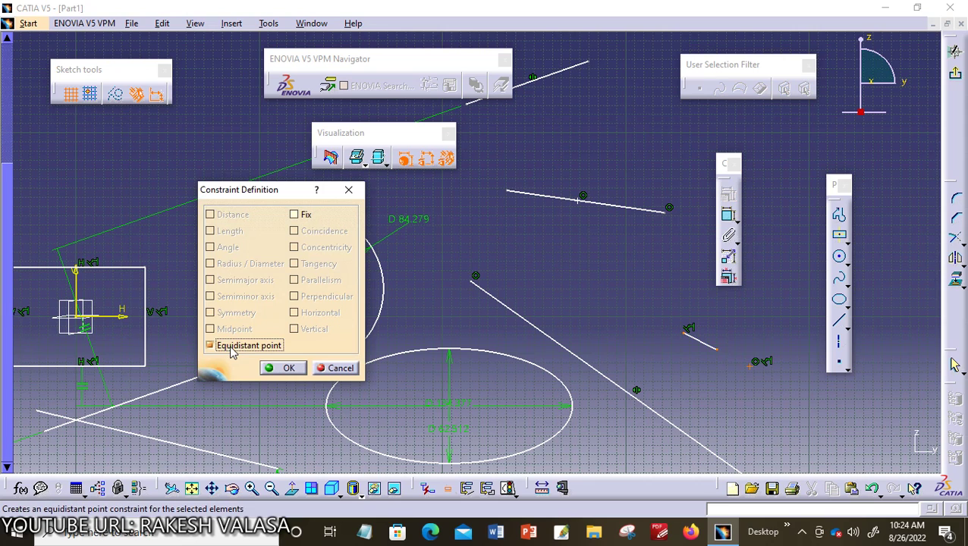
{"action": "left_click", "coordinate": [286, 368]}
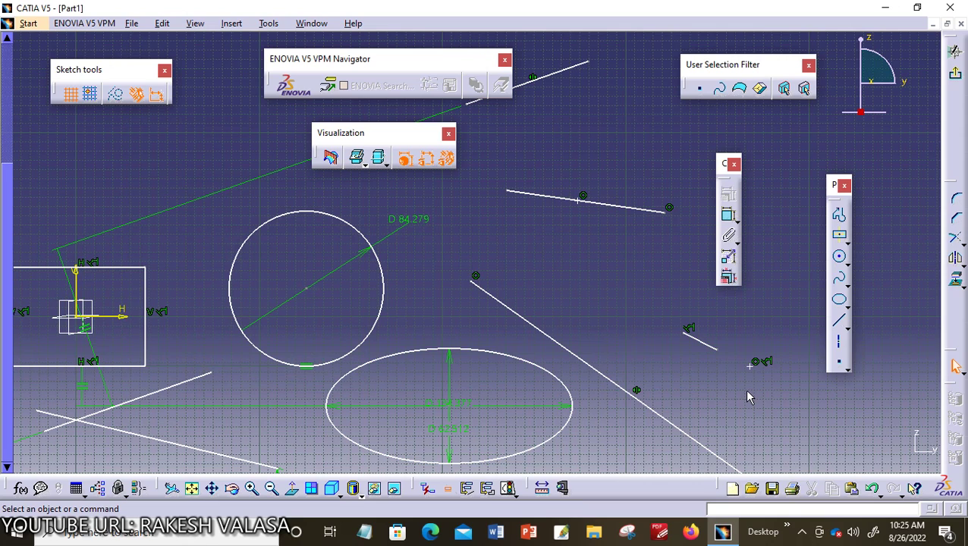
Add a Fix constraint to the circle, moving the constraint dialog clear of it
{"action": "left_click", "coordinate": [385, 308]}
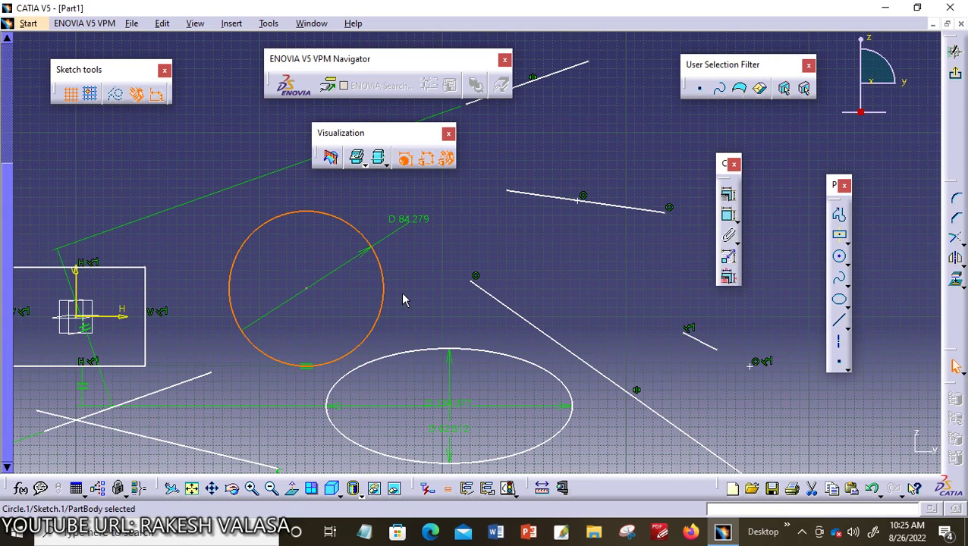
{"action": "left_click", "coordinate": [730, 197]}
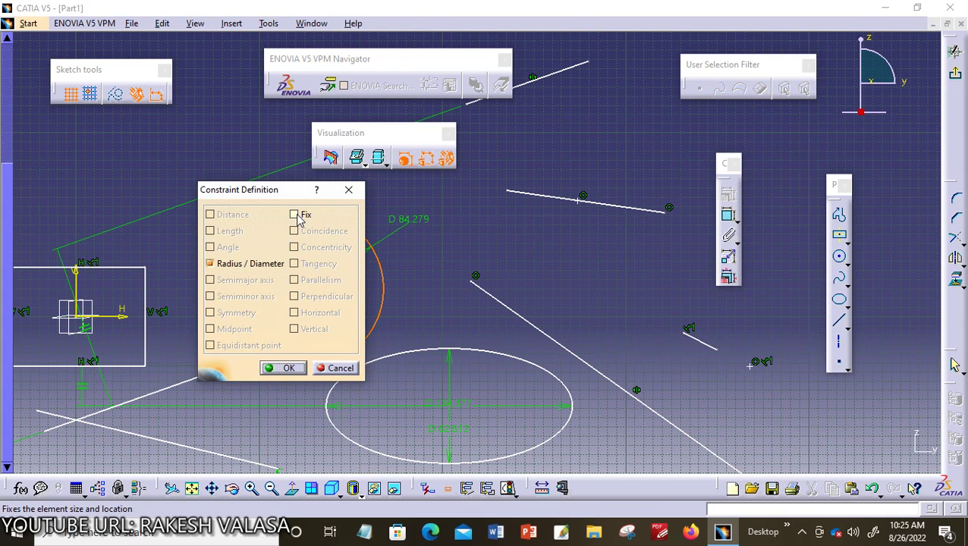
{"action": "left_click", "coordinate": [296, 215]}
{"action": "left_click_drag", "start_coordinate": [288, 189], "coordinate": [553, 121]}
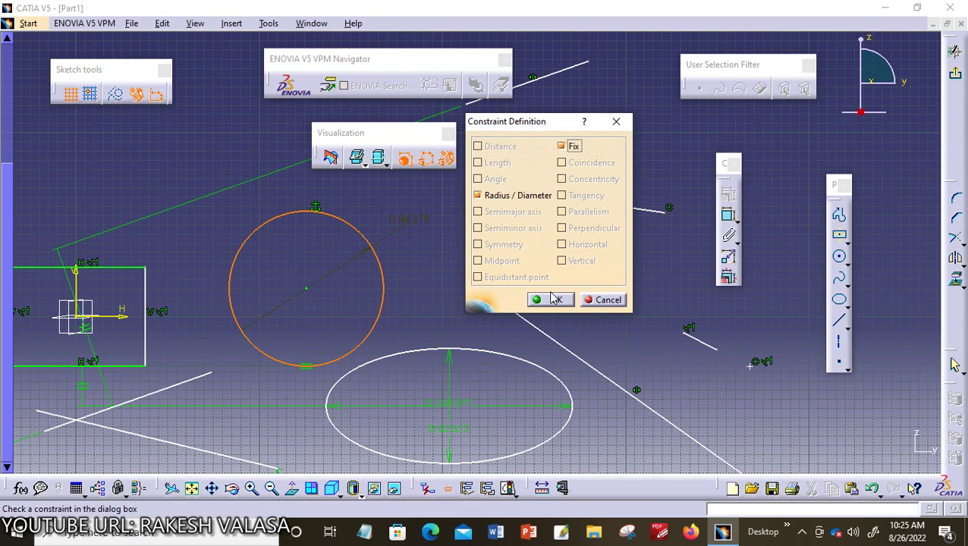
{"action": "left_click", "coordinate": [553, 299]}
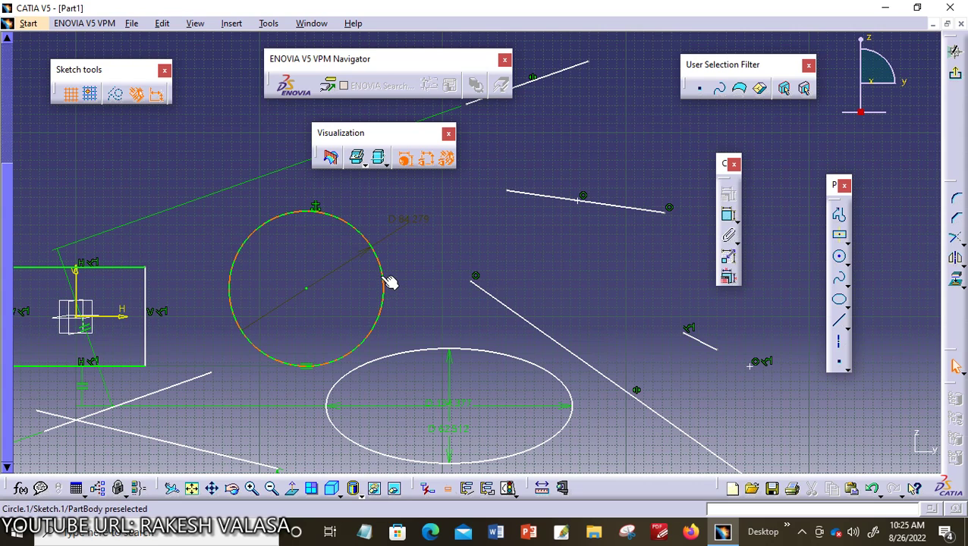
{"action": "left_click", "coordinate": [407, 277]}
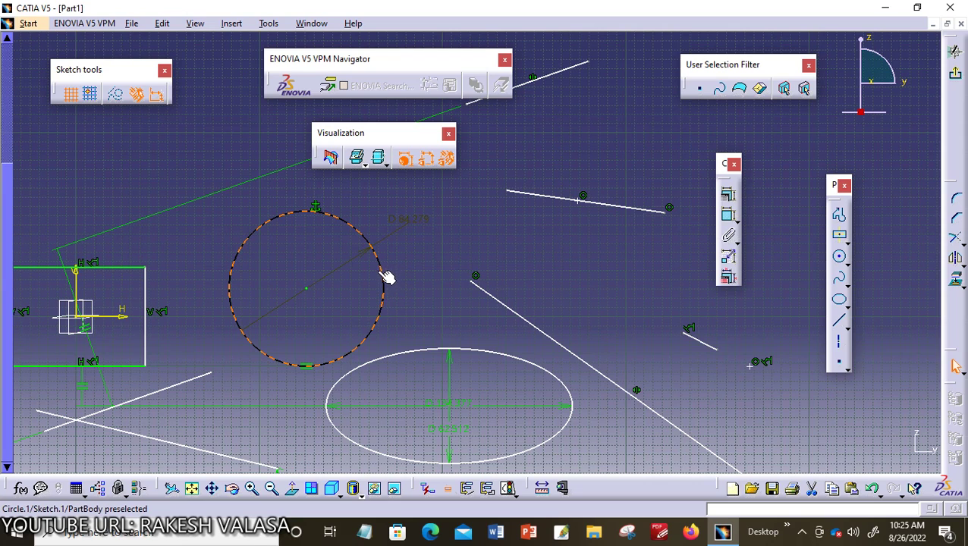
{"action": "left_click", "coordinate": [423, 252]}
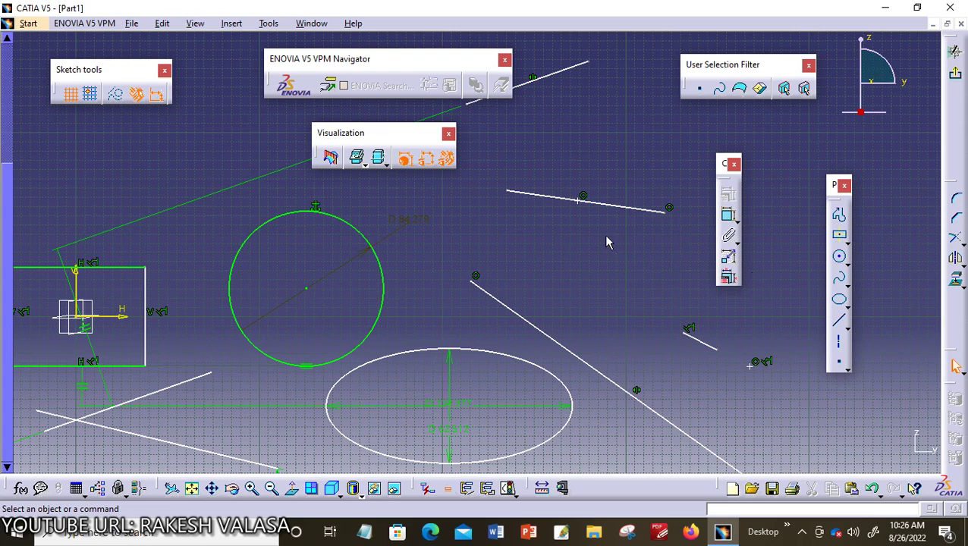
Add a Coincidence constraint between the symmetry axis line and the long downward-sloping line beside the ellipse
{"action": "left_click", "coordinate": [611, 204]}
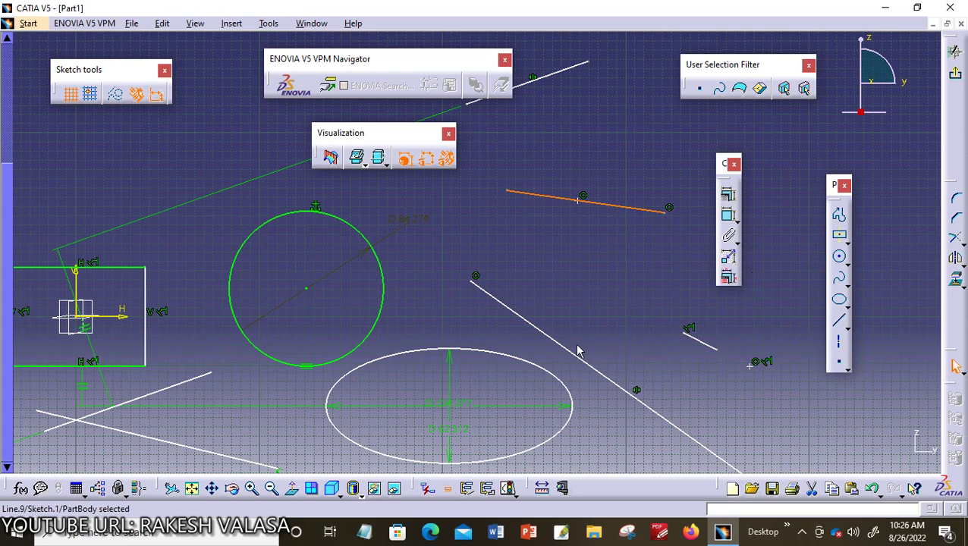
{"action": "left_click", "coordinate": [583, 357], "text": "ctrl"}
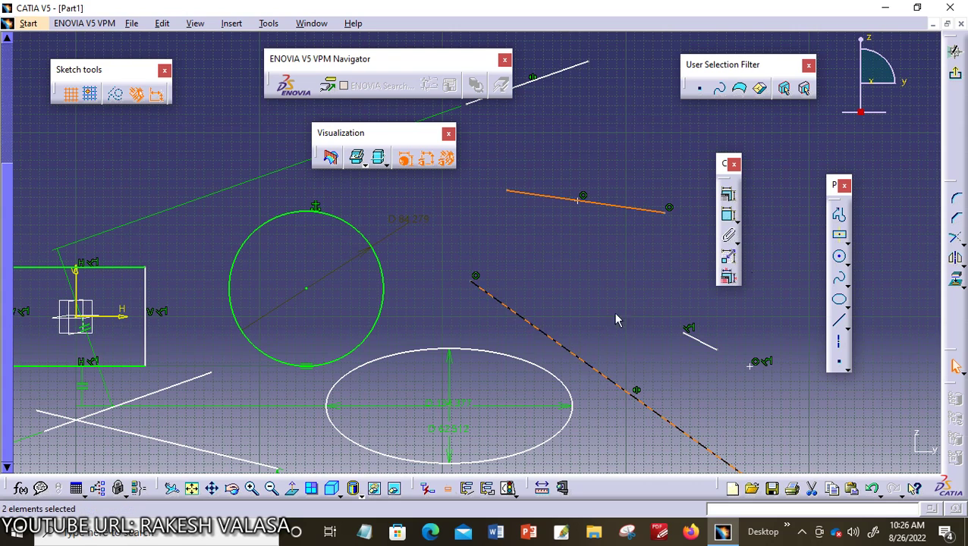
{"action": "left_click", "coordinate": [728, 197]}
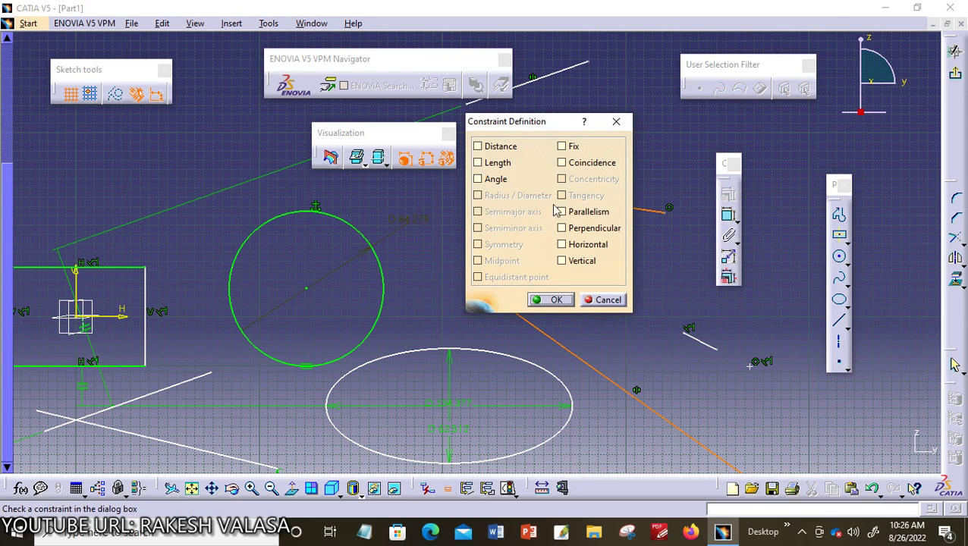
{"action": "left_click", "coordinate": [584, 164]}
{"action": "left_click_drag", "start_coordinate": [523, 126], "coordinate": [467, 129]}
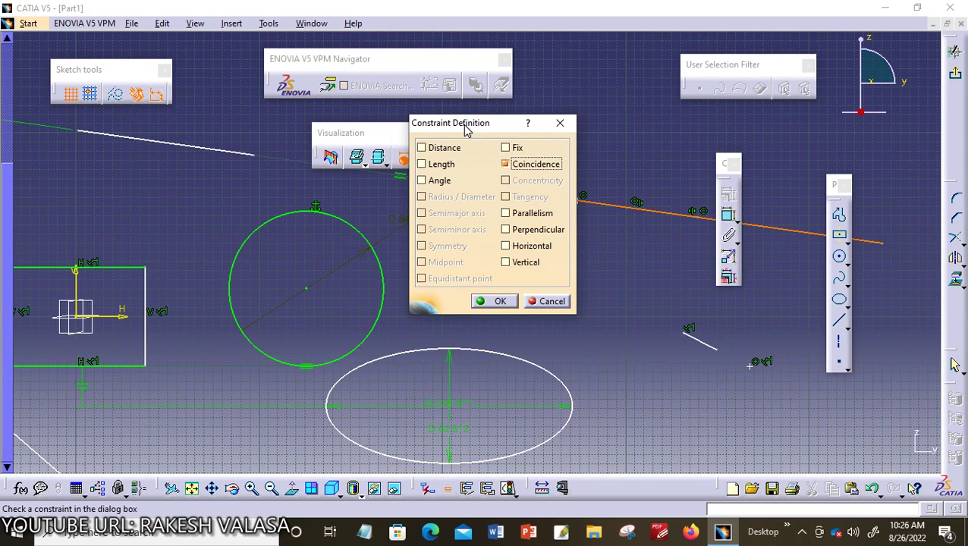
{"action": "left_click", "coordinate": [493, 302]}
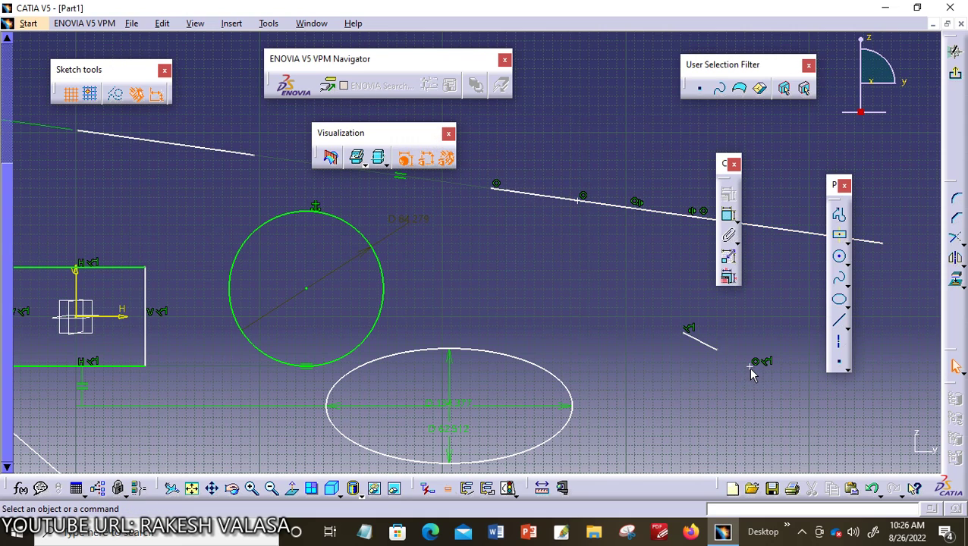
Check the constraint types offered between the short slanted line and the point just below it
{"action": "left_click", "coordinate": [752, 363]}
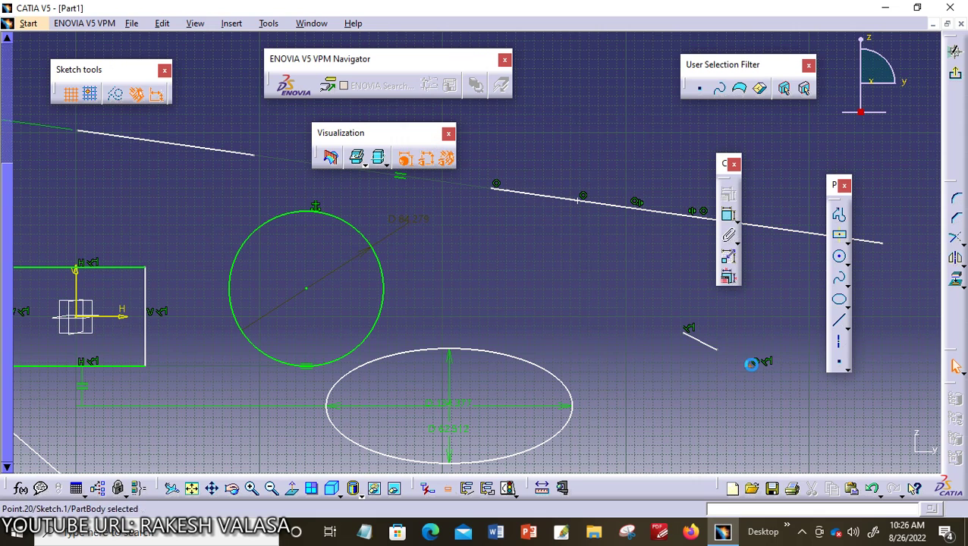
{"action": "left_click", "coordinate": [697, 338], "text": "ctrl"}
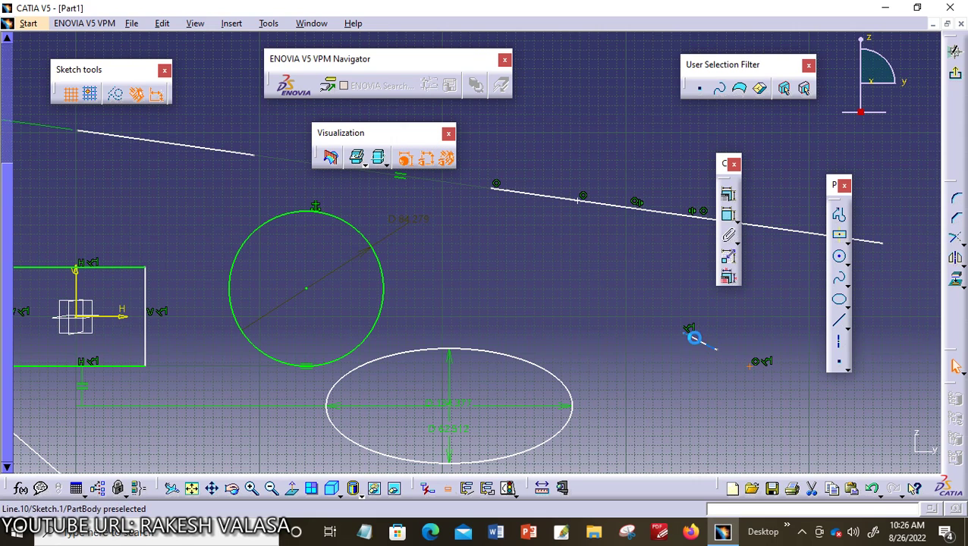
{"action": "left_click", "coordinate": [728, 194]}
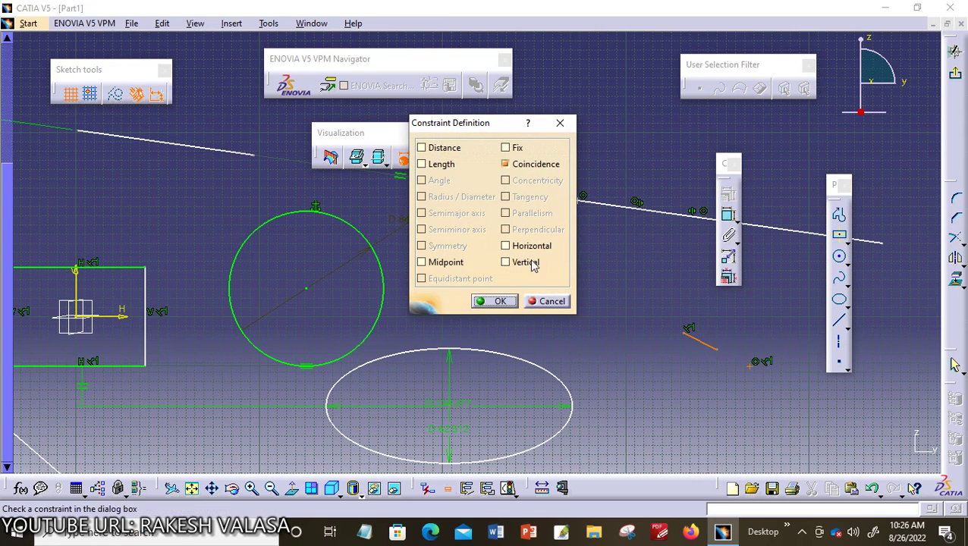
{"action": "left_click", "coordinate": [500, 302]}
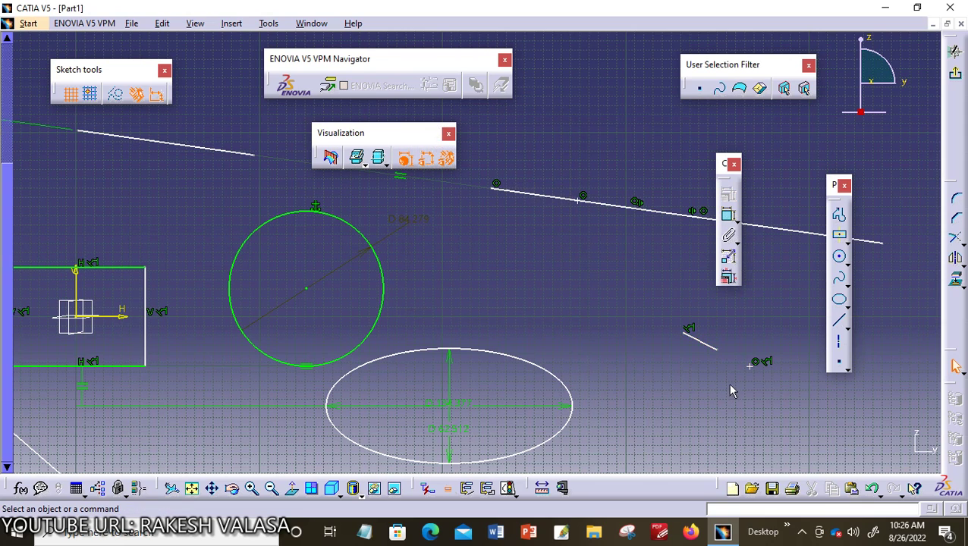
{"action": "left_click", "coordinate": [701, 341]}
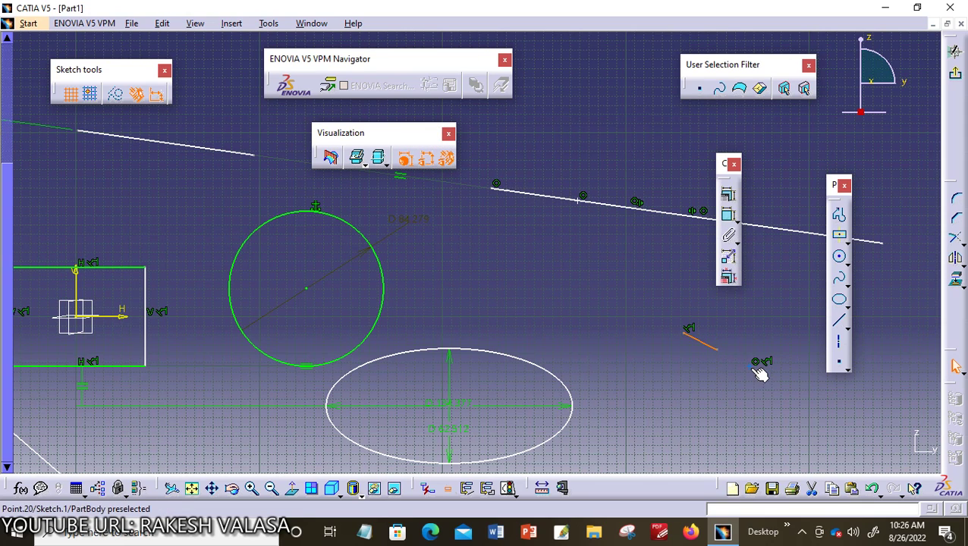
{"action": "left_click", "coordinate": [755, 369], "text": "ctrl"}
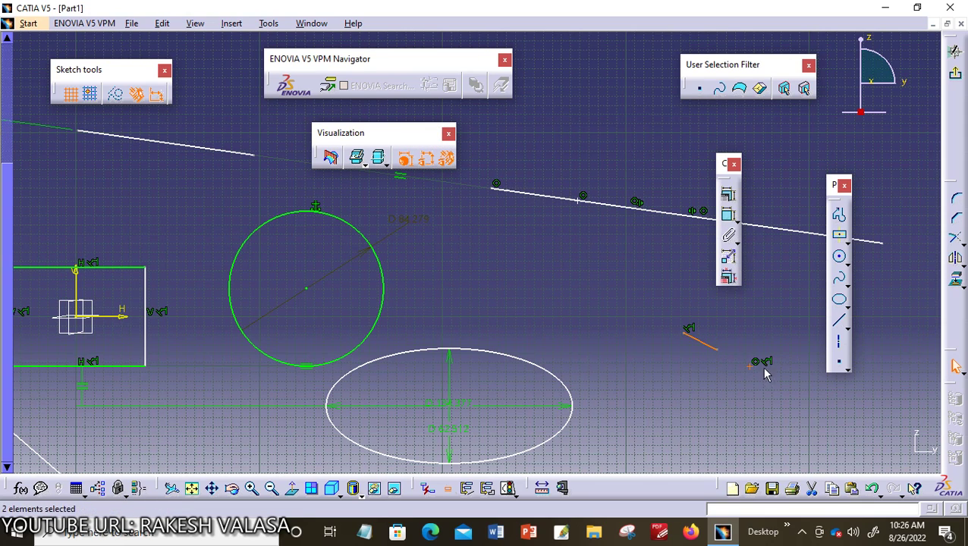
{"action": "left_click", "coordinate": [727, 195]}
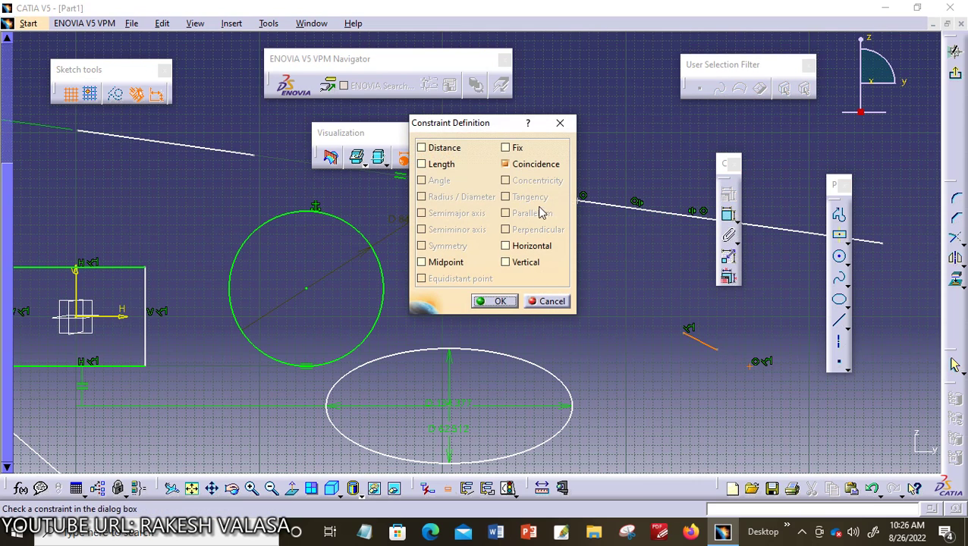
{"action": "left_click", "coordinate": [554, 301]}
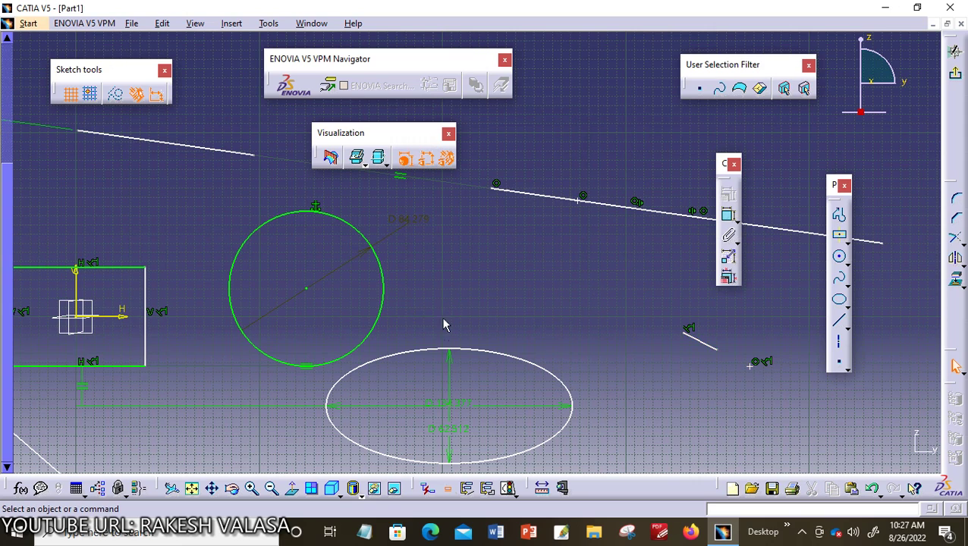
Place two separate points in the open area above the ellipse, to the right of the circle
{"action": "left_click", "coordinate": [838, 362]}
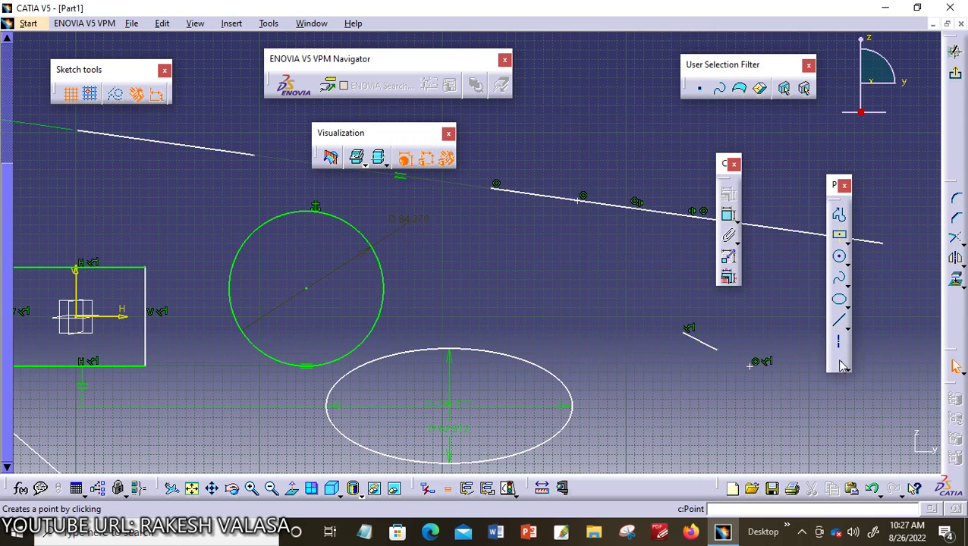
{"action": "left_click", "coordinate": [468, 261]}
{"action": "left_click", "coordinate": [839, 362]}
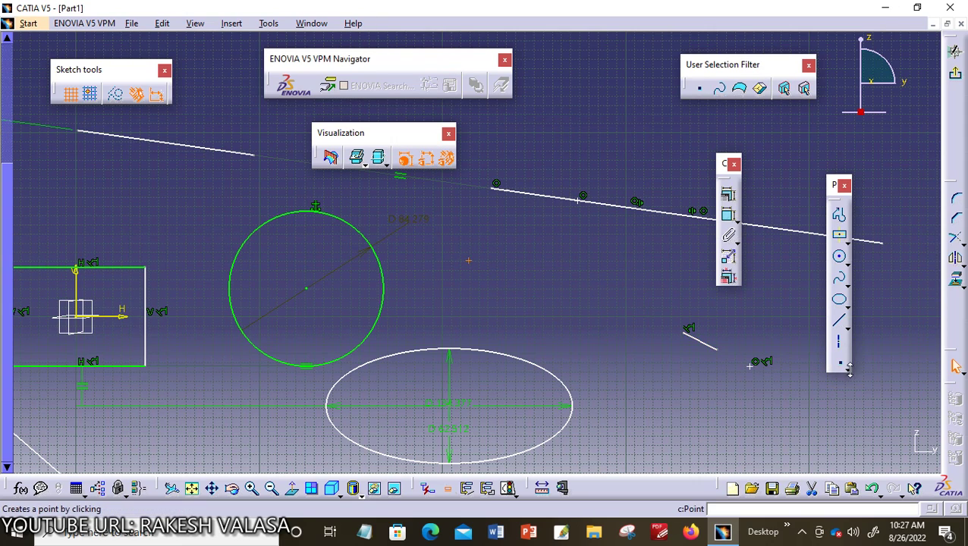
{"action": "left_click", "coordinate": [546, 284]}
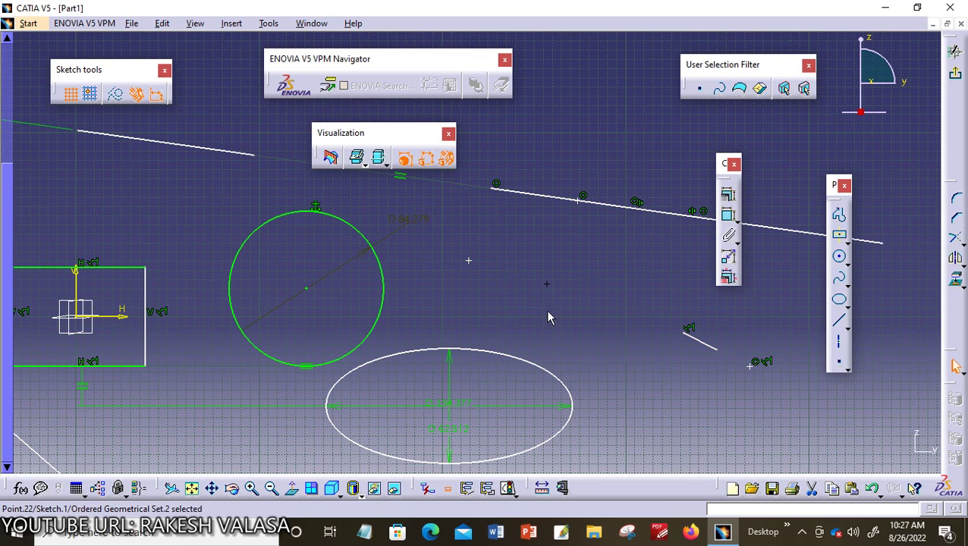
Add a Coincidence constraint between the two new points, moving the constraint dialog clear of the geometry
{"action": "left_click", "coordinate": [470, 262], "text": "ctrl"}
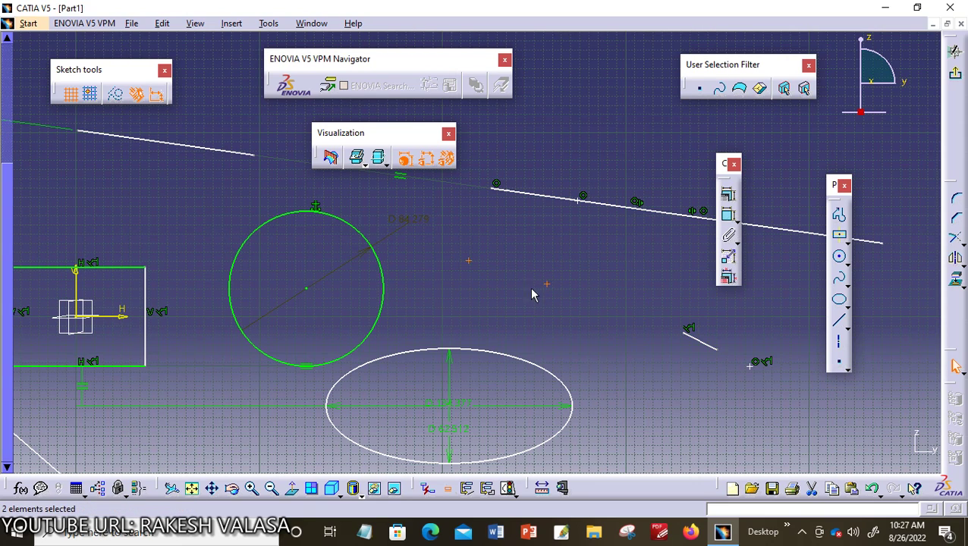
{"action": "left_click", "coordinate": [728, 195]}
{"action": "left_click", "coordinate": [519, 165]}
{"action": "left_click_drag", "start_coordinate": [493, 122], "coordinate": [683, 91]}
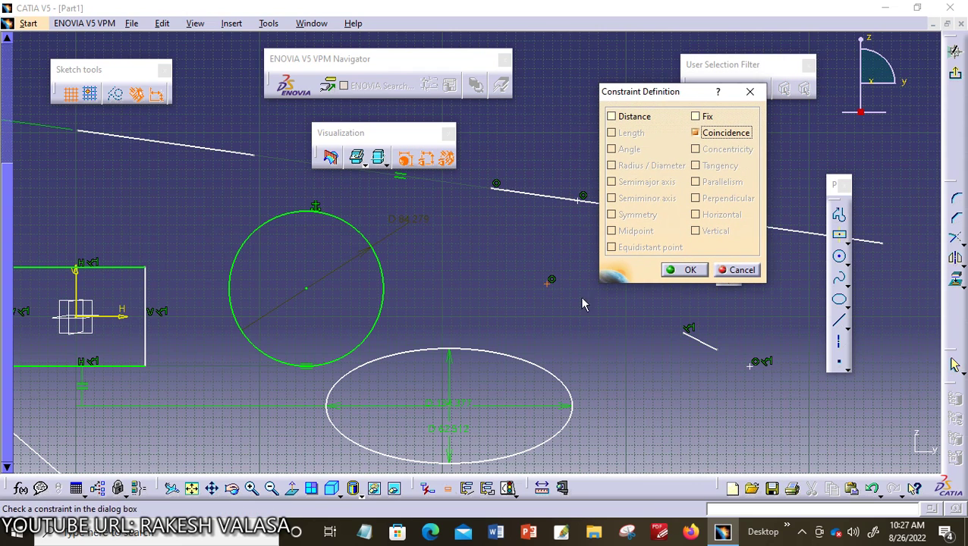
{"action": "left_click", "coordinate": [685, 271]}
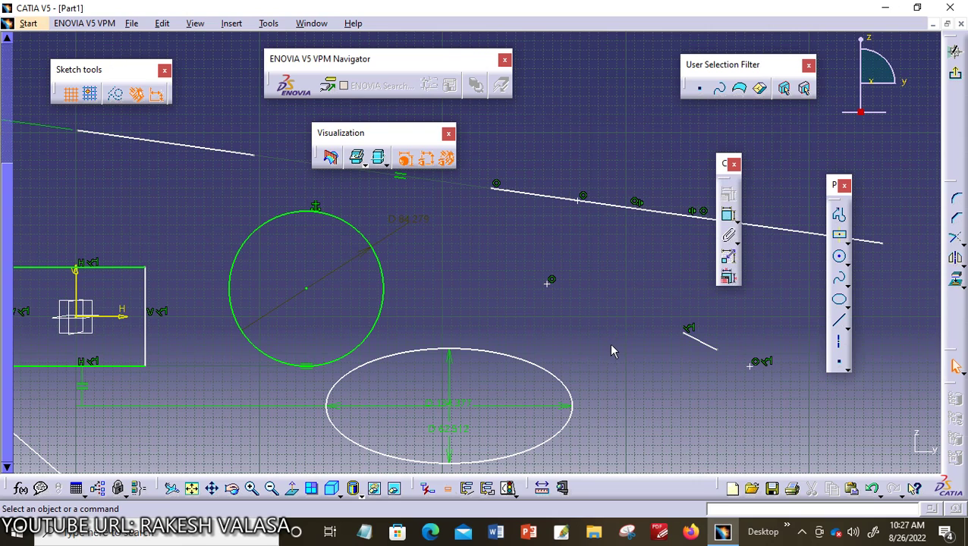
Add a Concentricity constraint between the ellipse and the circle
{"action": "left_click", "coordinate": [542, 367]}
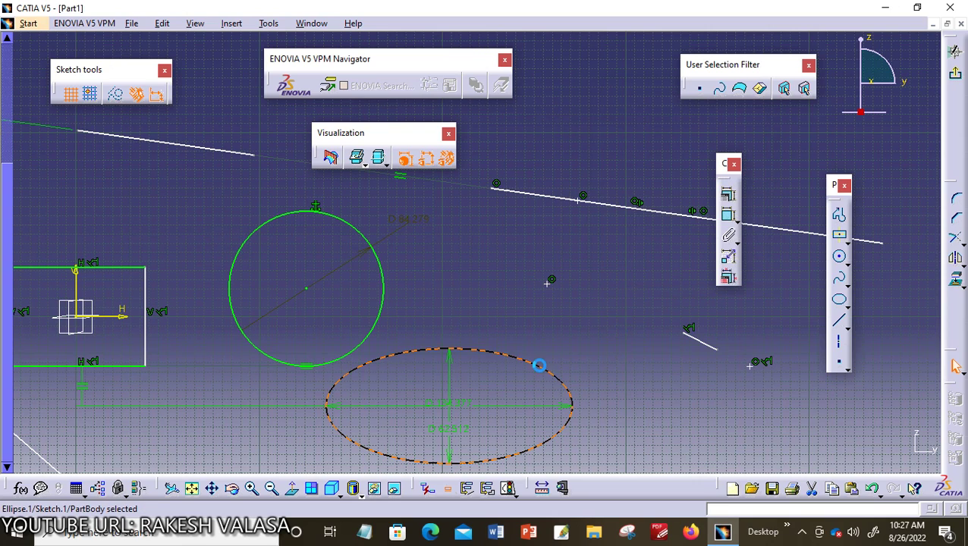
{"action": "left_click", "coordinate": [387, 319], "text": "ctrl"}
{"action": "left_click", "coordinate": [728, 194]}
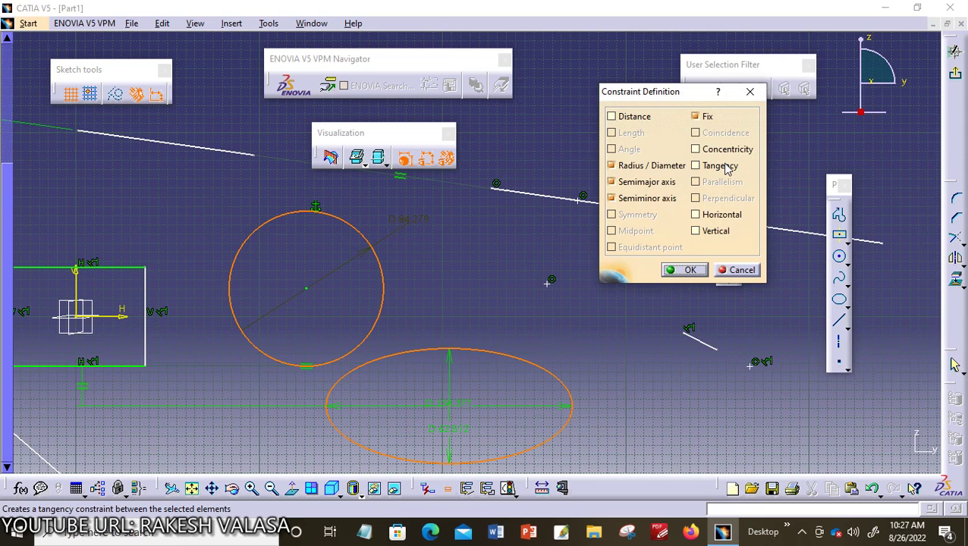
{"action": "left_click", "coordinate": [713, 149]}
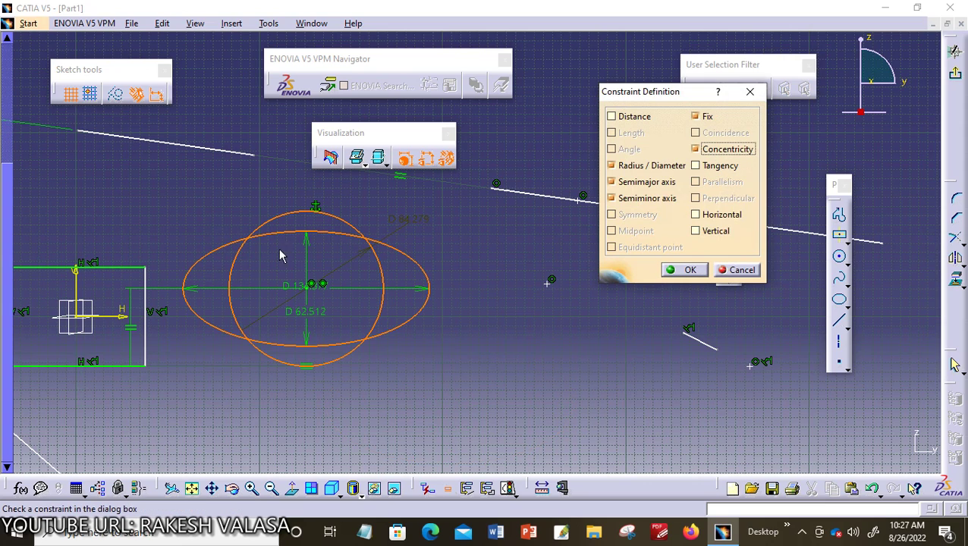
{"action": "left_click", "coordinate": [679, 271]}
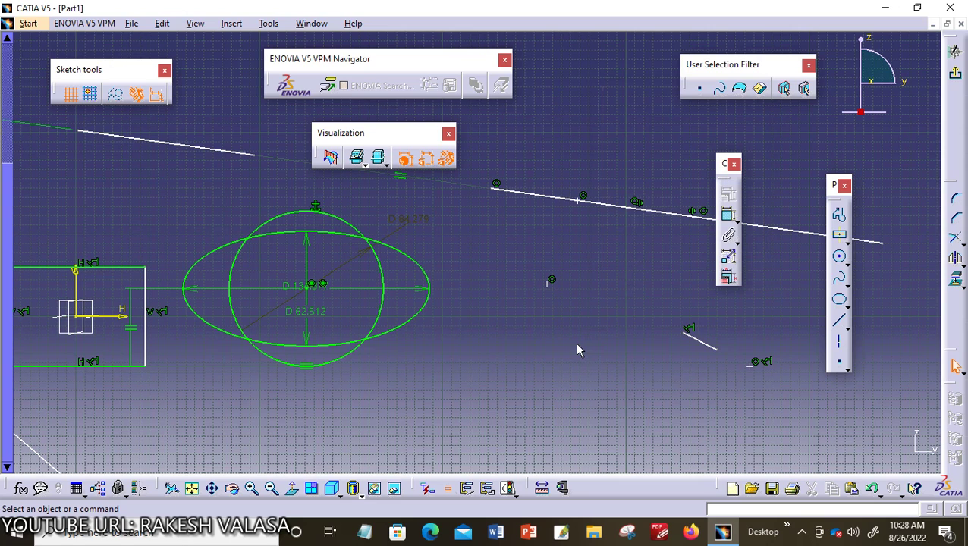
Add a Tangency constraint between the circle and the slanted line segment above and to its left
{"action": "left_click", "coordinate": [203, 148]}
{"action": "left_click", "coordinate": [290, 216], "text": "ctrl"}
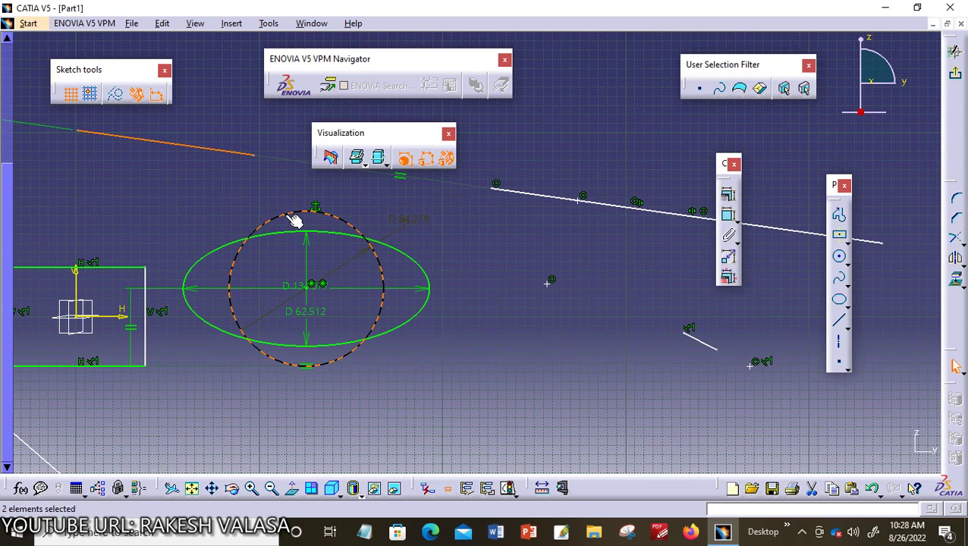
{"action": "left_click", "coordinate": [728, 197]}
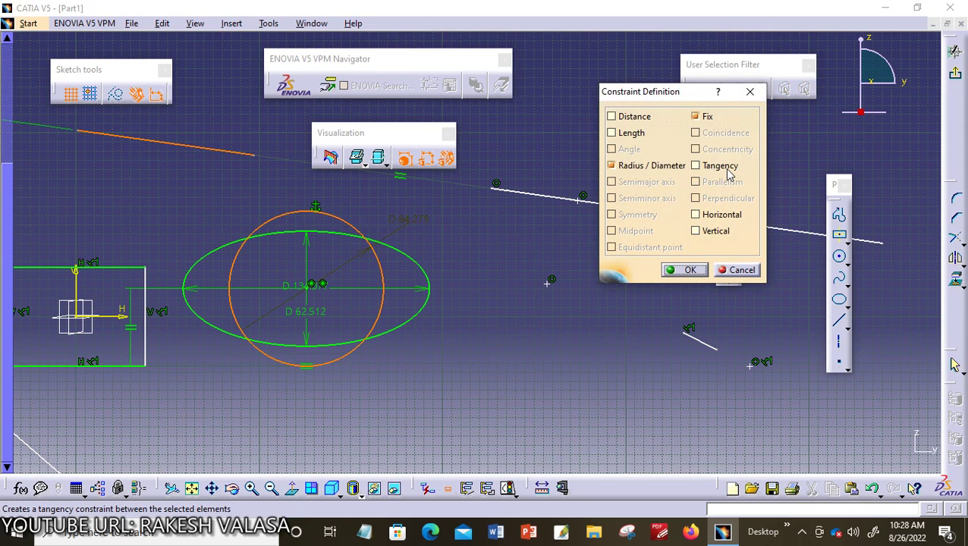
{"action": "left_click", "coordinate": [700, 169]}
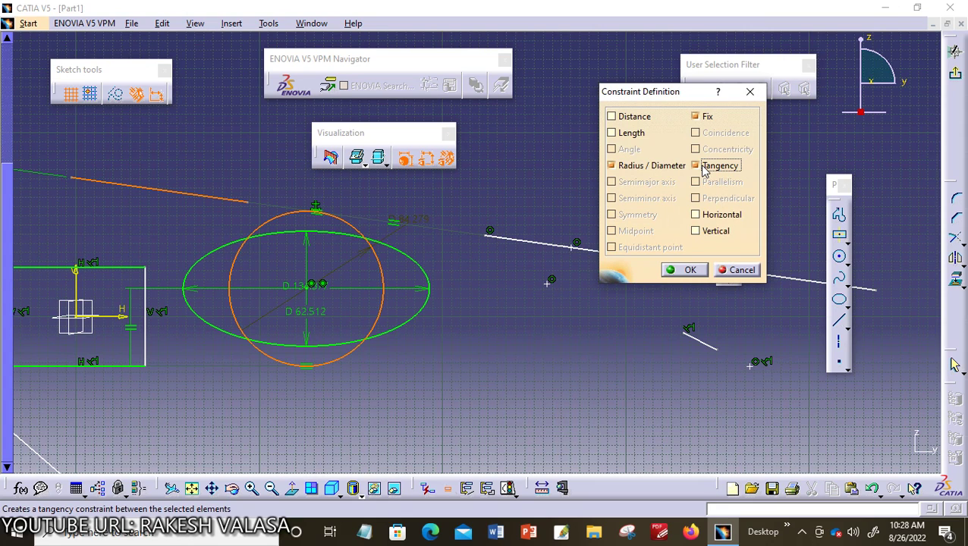
{"action": "left_click", "coordinate": [676, 271]}
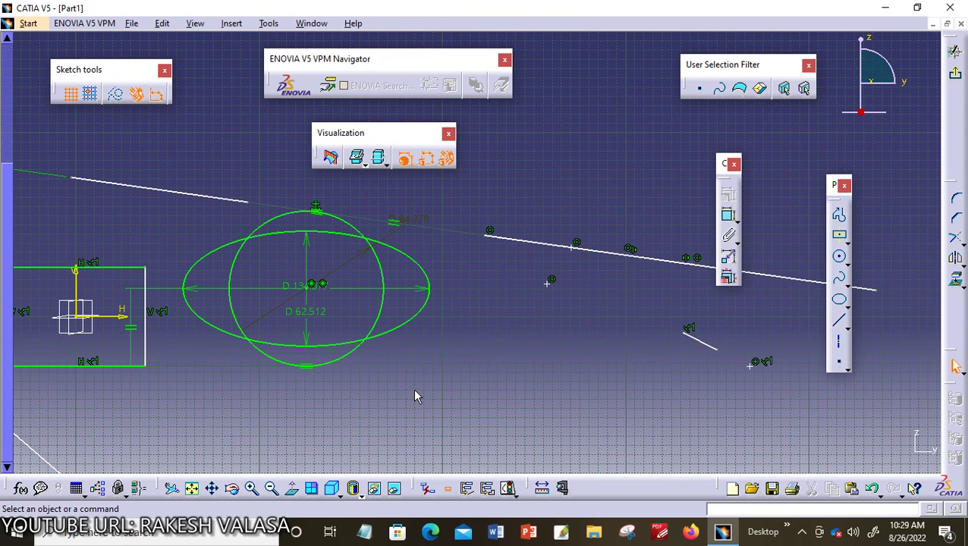
Add a Parallelism constraint between the rectangle's left and right vertical sides
{"action": "middle_click_drag", "start_coordinate": [416, 395], "coordinate": [612, 391]}
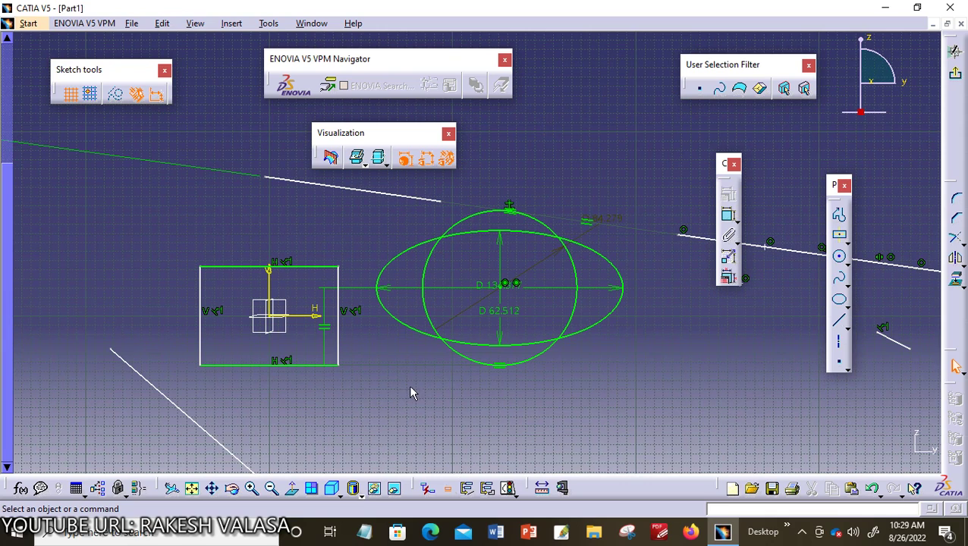
{"action": "left_click", "coordinate": [208, 347]}
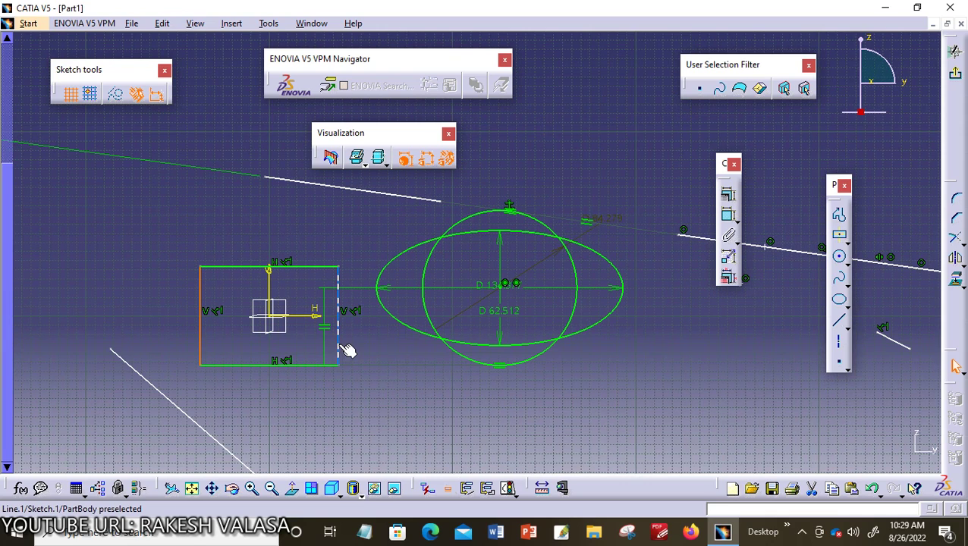
{"action": "left_click", "coordinate": [343, 347], "text": "ctrl"}
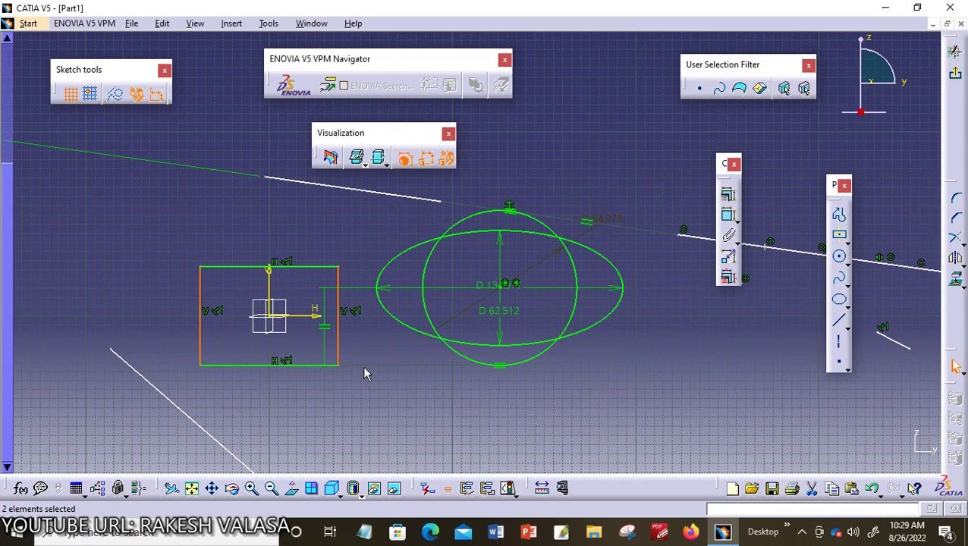
{"action": "left_click", "coordinate": [729, 199]}
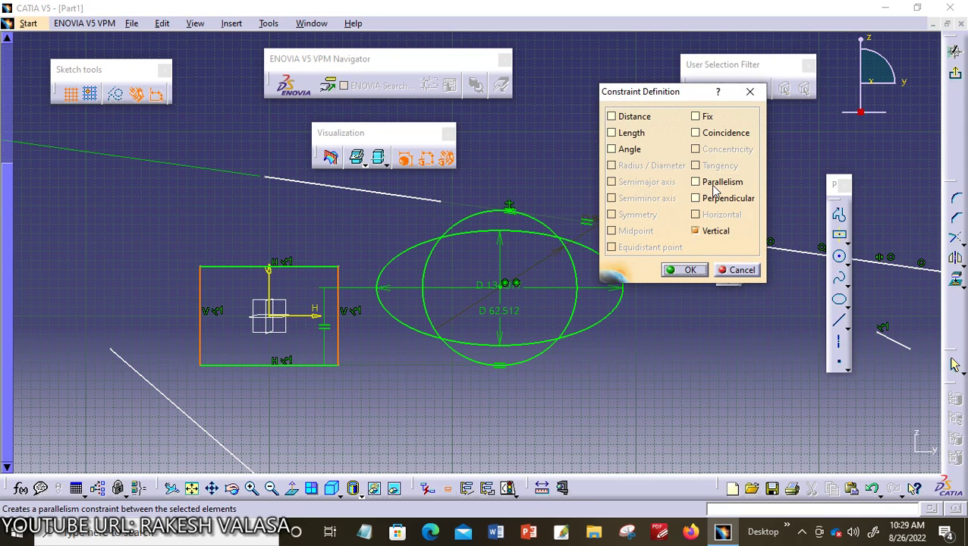
{"action": "left_click", "coordinate": [714, 186]}
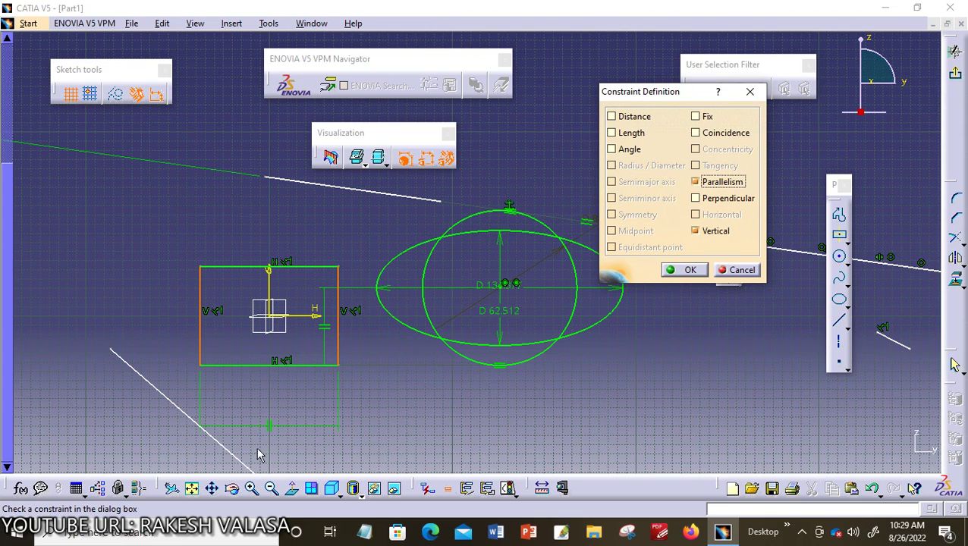
{"action": "left_click", "coordinate": [668, 271]}
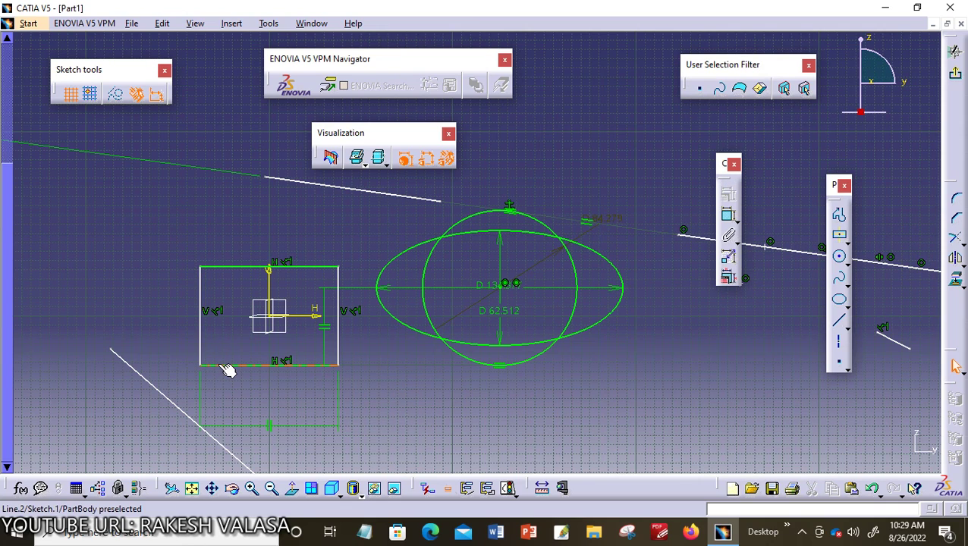
Add a Perpendicular constraint between the rectangle's left side and bottom side
{"action": "left_click", "coordinate": [202, 336]}
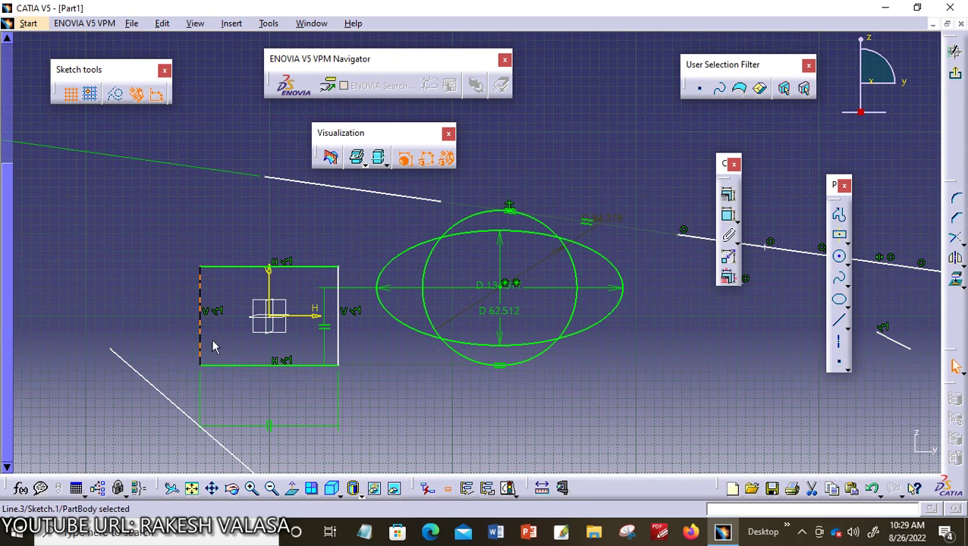
{"action": "left_click", "coordinate": [228, 366], "text": "ctrl"}
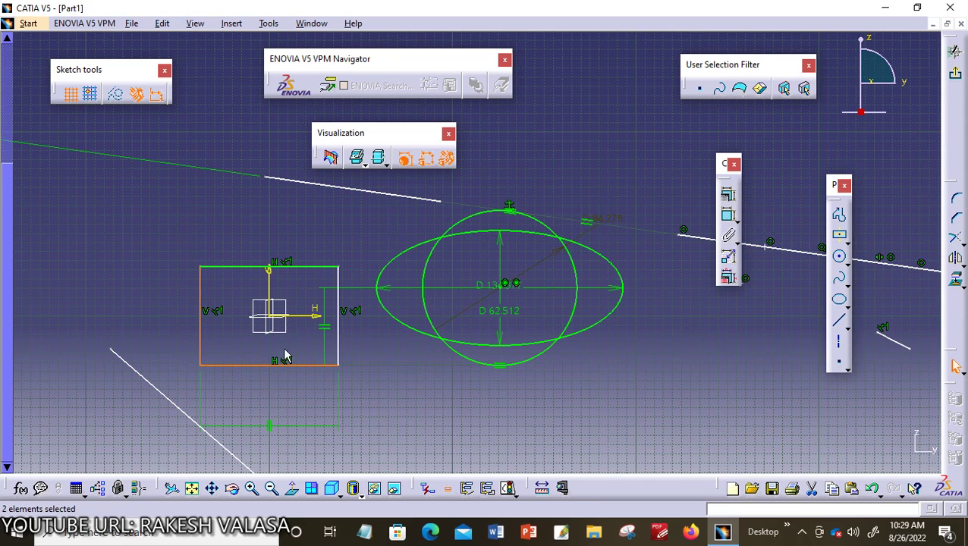
{"action": "left_click", "coordinate": [728, 197]}
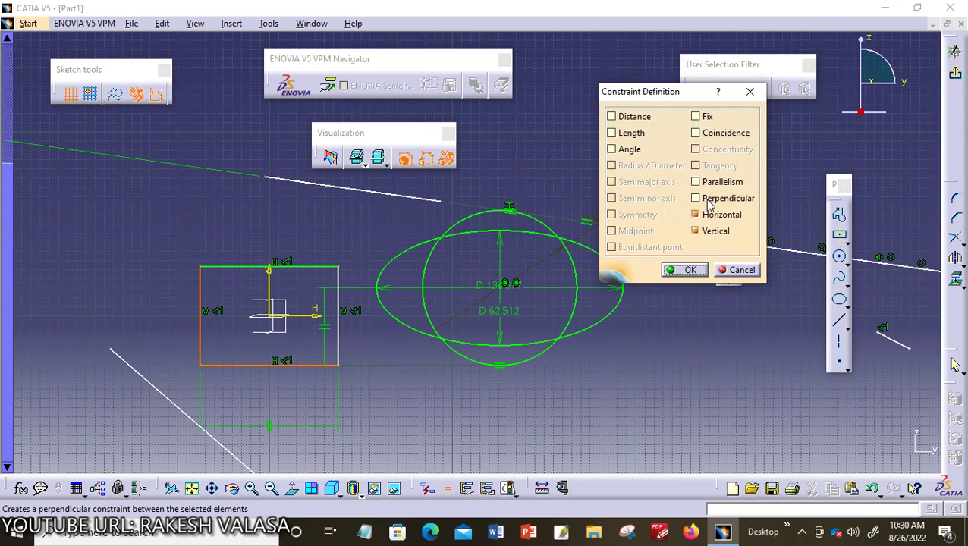
{"action": "left_click", "coordinate": [708, 201]}
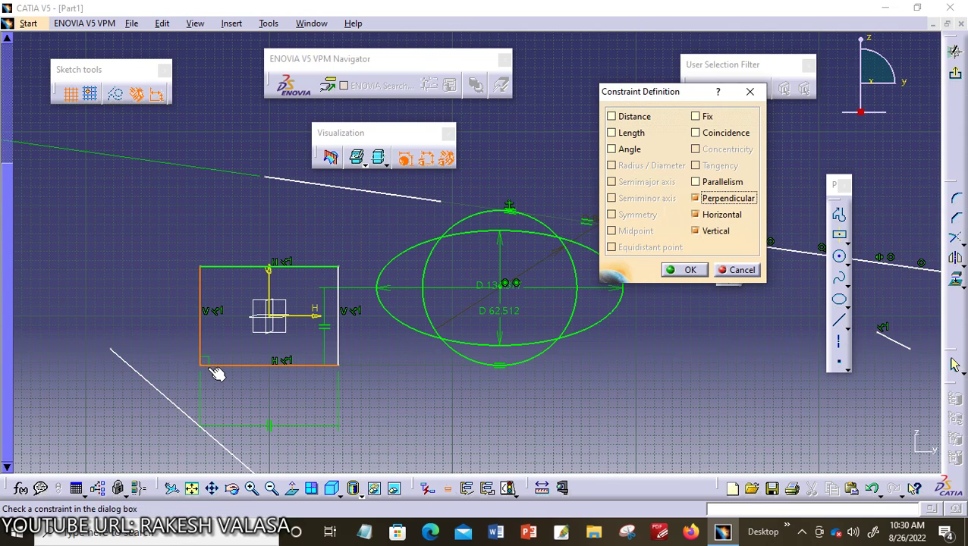
{"action": "left_click", "coordinate": [672, 271]}
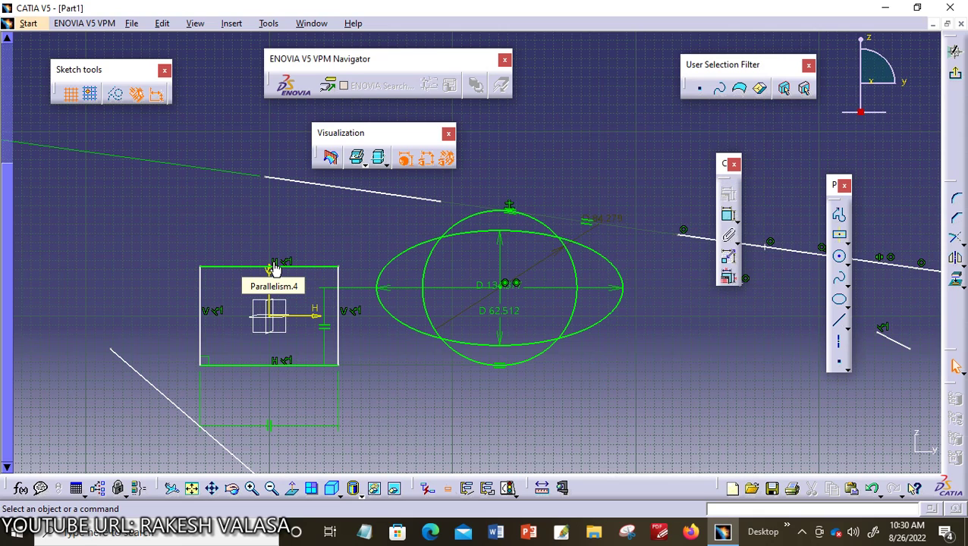
Review the constraint definition of the rectangle's left side and accept it with Vertical selected
{"action": "left_click", "coordinate": [202, 294]}
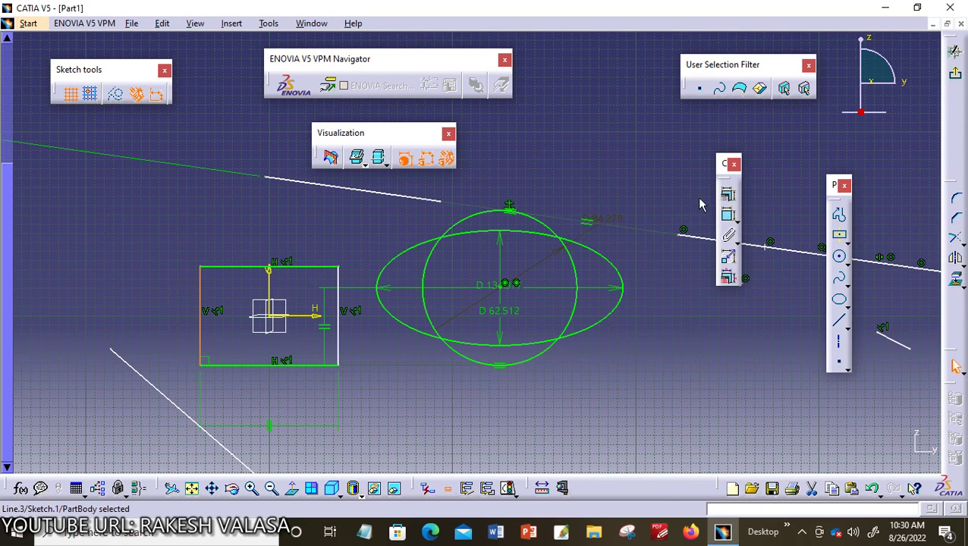
{"action": "left_click", "coordinate": [729, 197]}
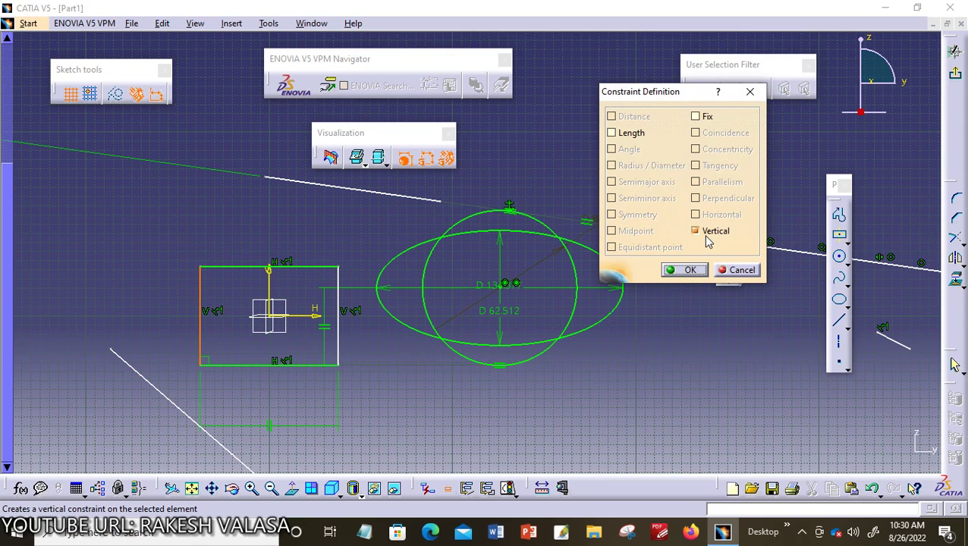
{"action": "left_click", "coordinate": [686, 270]}
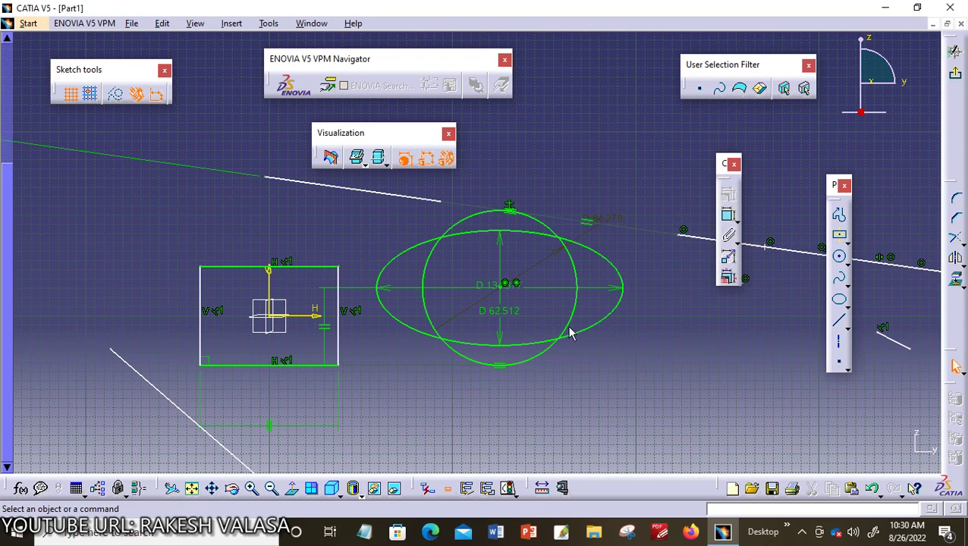
Review the constraint definition of the rectangle's bottom side and accept it with Horizontal selected
{"action": "left_click", "coordinate": [229, 365]}
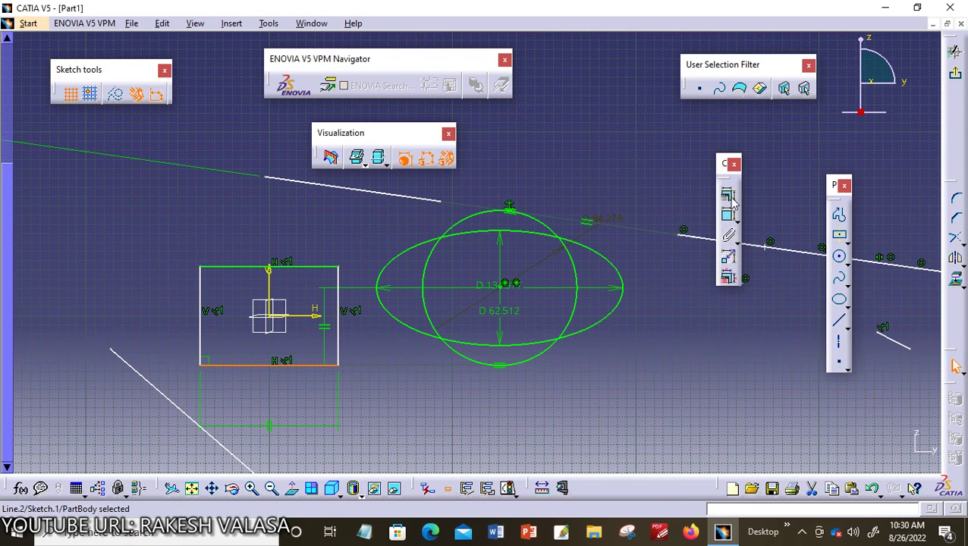
{"action": "left_click", "coordinate": [727, 195]}
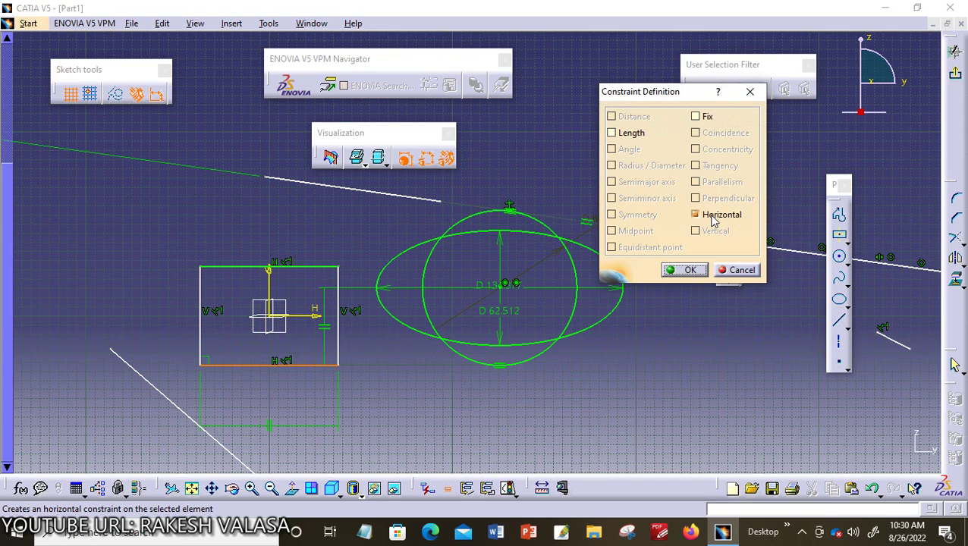
{"action": "left_click", "coordinate": [683, 270]}
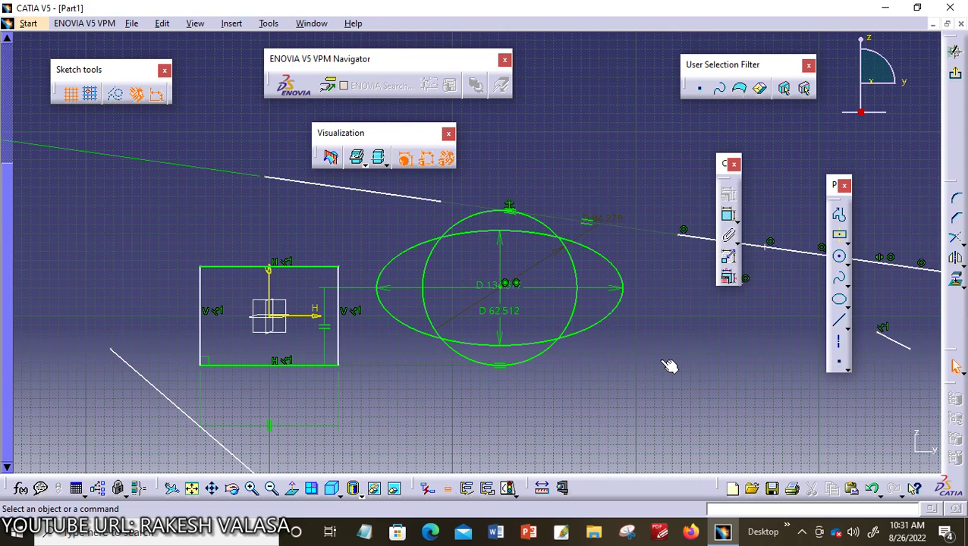
{"action": "left_click", "coordinate": [232, 23]}
{"action": "mouse_move", "coordinate": [265, 61]}
{"action": "mouse_move", "coordinate": [429, 76]}
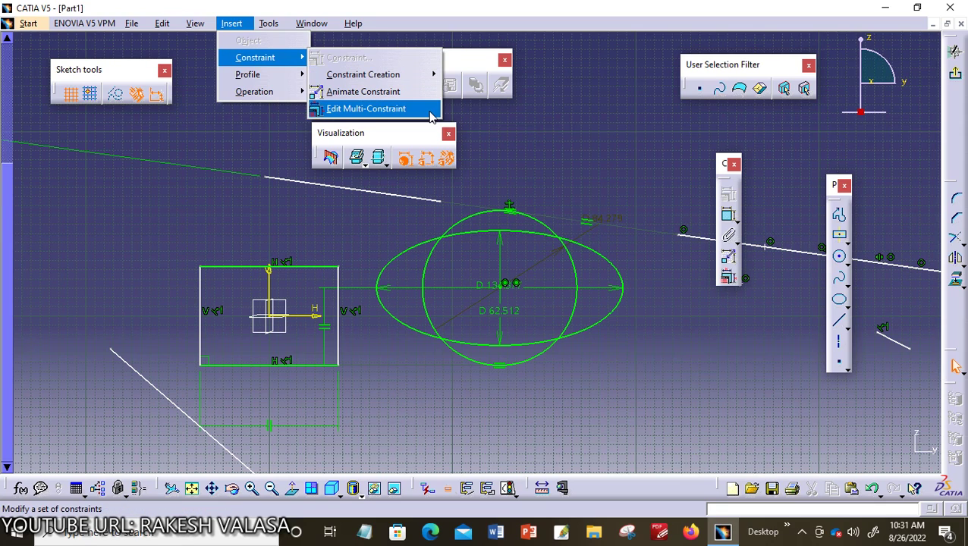
{"action": "left_click", "coordinate": [557, 131]}
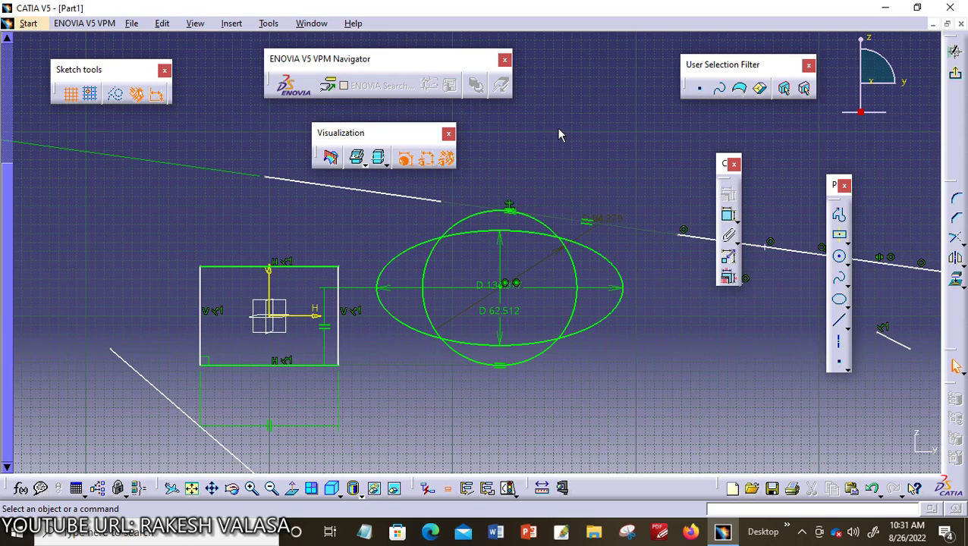